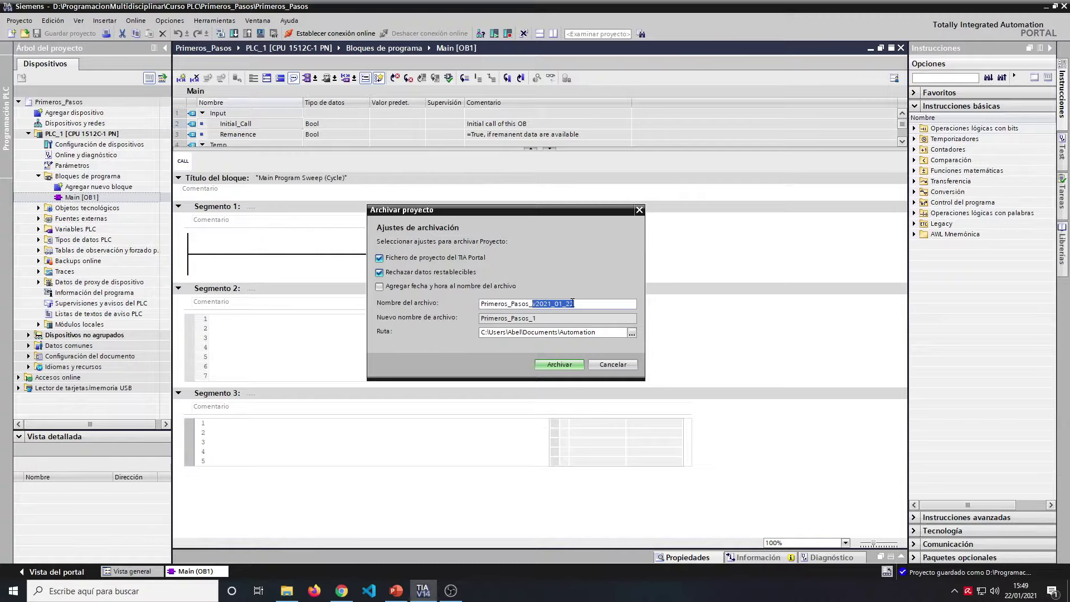
Step: Set the project archive's file name to Primeros_Pasos_2021_01
{"action": "key", "text": "BackSpace"}
{"action": "type", "text": "2021_01_22"}
{"action": "left_click_drag", "start_coordinate": [580, 317], "coordinate": [514, 318]}
{"action": "left_click", "coordinate": [578, 304]}
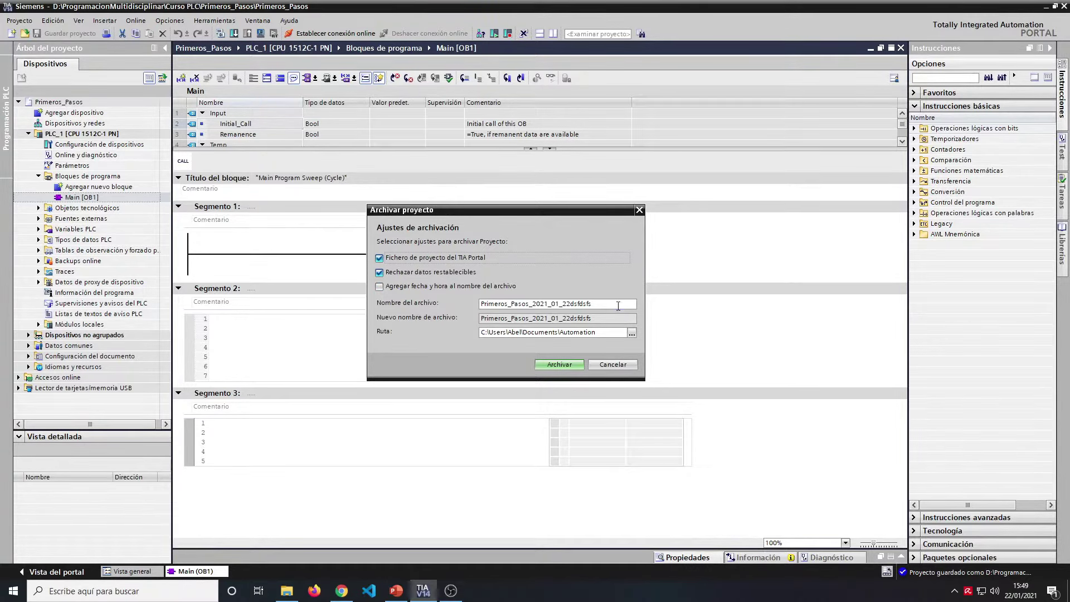
{"action": "key", "text": "BackSpace"}
{"action": "key", "text": "BackSpace"}
{"action": "key", "text": "BackSpace"}
{"action": "key", "text": "BackSpace"}
{"action": "key", "text": "BackSpace"}
{"action": "key", "text": "BackSpace"}
{"action": "key", "text": "BackSpace"}
{"action": "key", "text": "BackSpace"}
{"action": "key", "text": "BackSpace"}
{"action": "key", "text": "BackSpace"}
Step: Choose D:\ProgramacionMultidisciplinar\Curso PLC as the destination path and archive the project there
{"action": "left_click", "coordinate": [631, 333]}
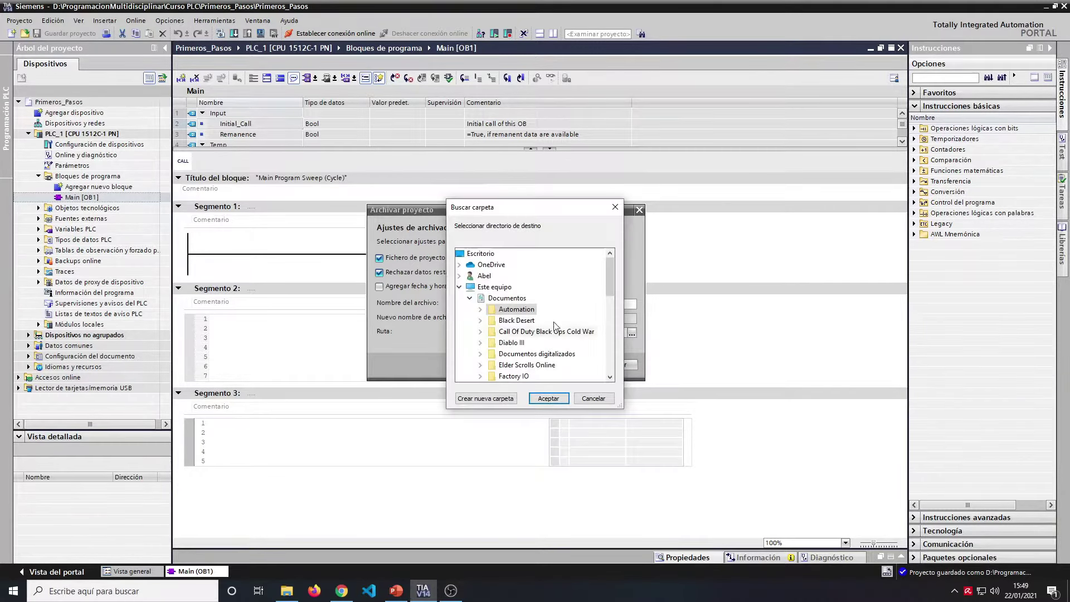
{"action": "double_click", "coordinate": [467, 287]}
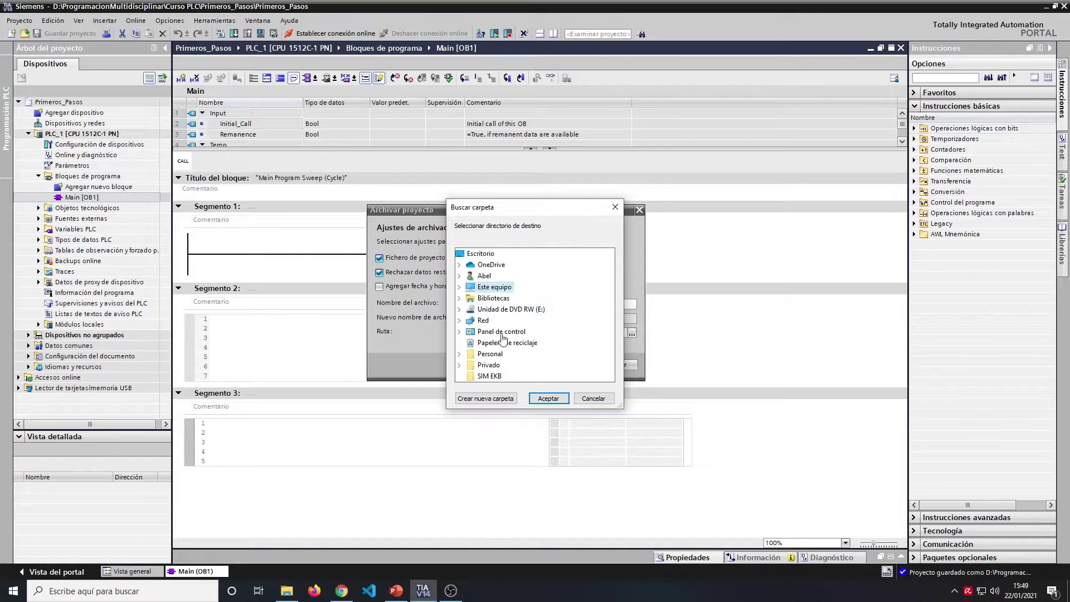
{"action": "double_click", "coordinate": [494, 286]}
{"action": "double_click", "coordinate": [494, 267]}
{"action": "left_click", "coordinate": [470, 265]}
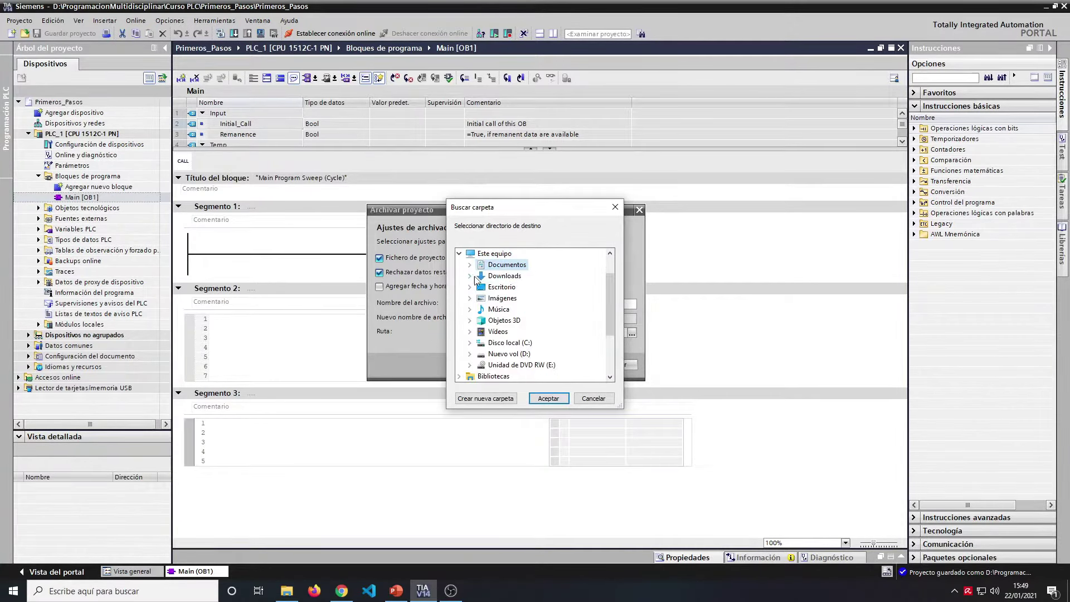
{"action": "double_click", "coordinate": [513, 356]}
{"action": "scroll", "coordinate": [549, 334], "scroll_direction": "down", "scroll_amount": 3}
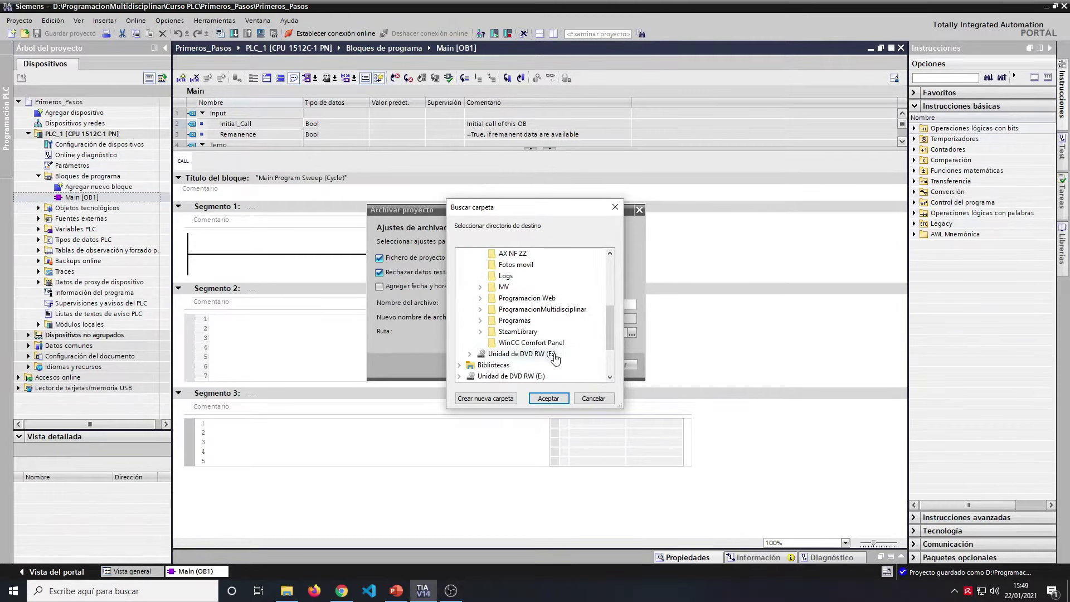
{"action": "double_click", "coordinate": [540, 309]}
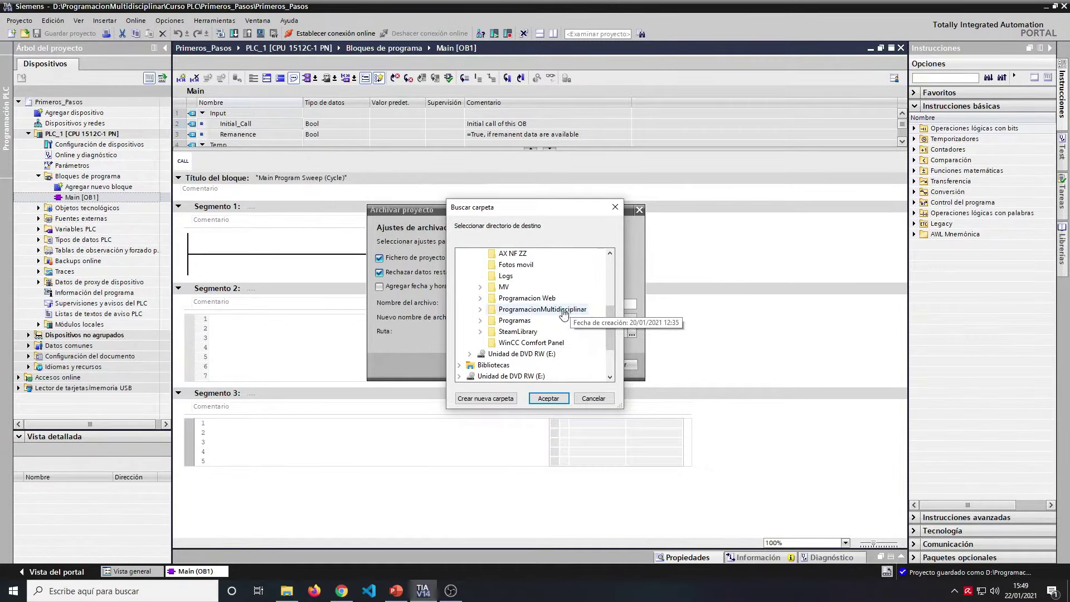
{"action": "scroll", "coordinate": [557, 335], "scroll_direction": "up", "scroll_amount": 2}
{"action": "scroll", "coordinate": [557, 349], "scroll_direction": "down", "scroll_amount": 2}
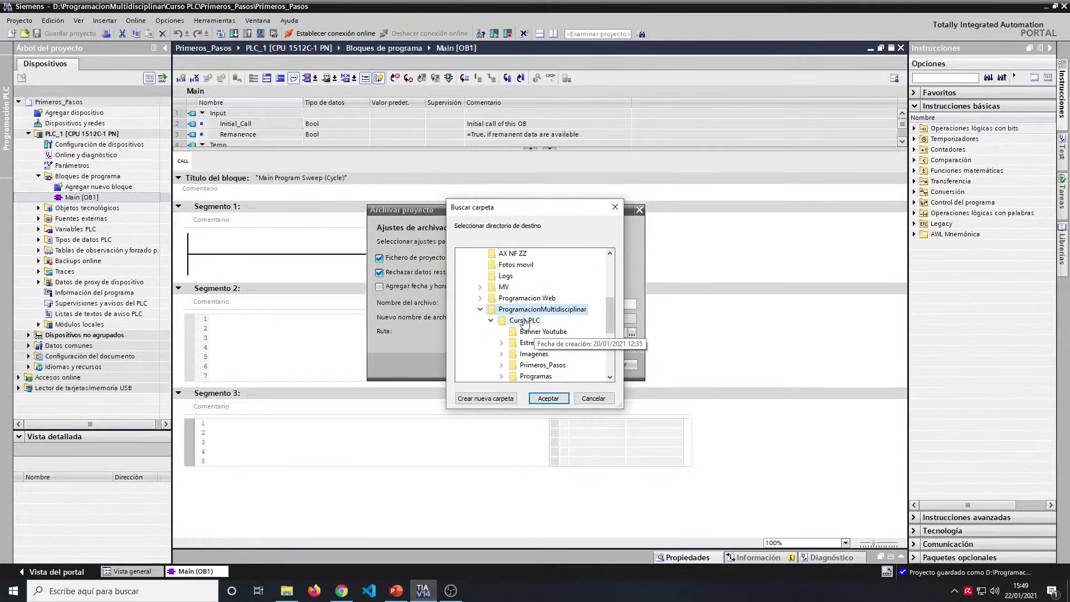
{"action": "double_click", "coordinate": [524, 320]}
{"action": "left_click", "coordinate": [548, 398]}
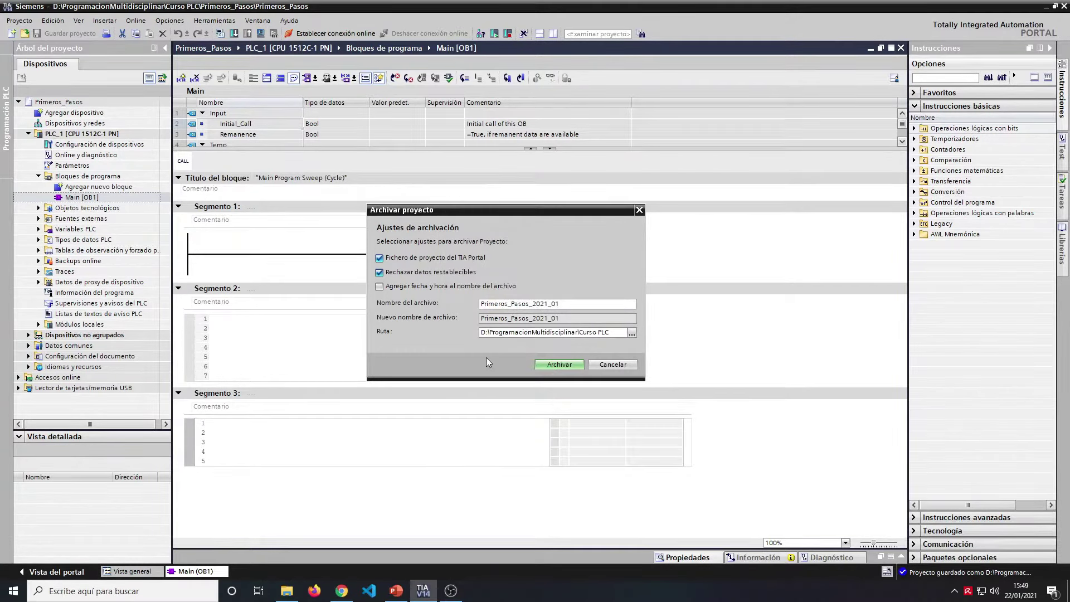
{"action": "left_click", "coordinate": [559, 364]}
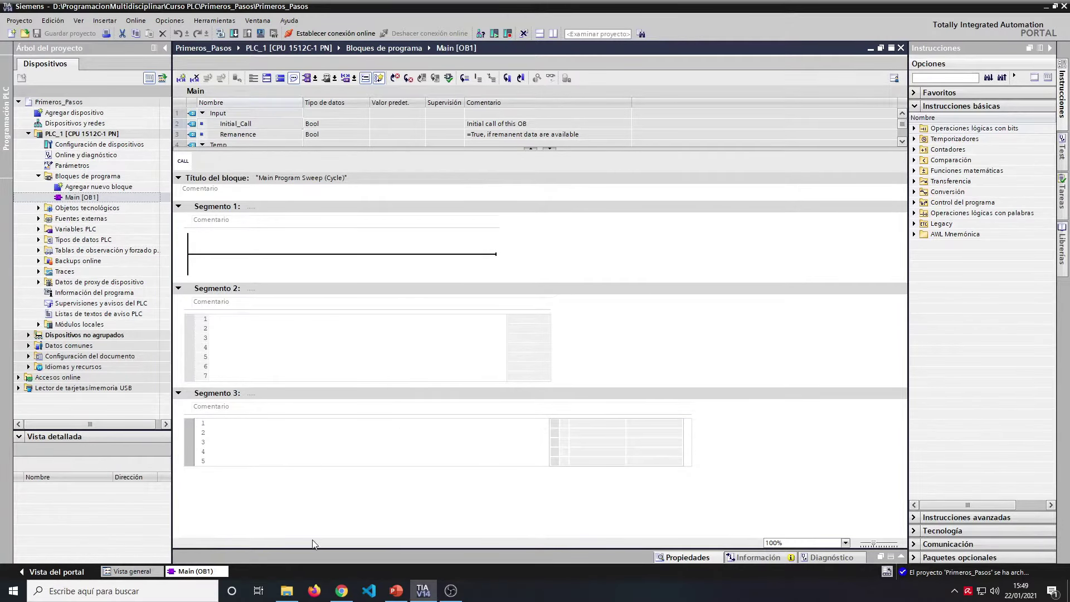
Step: Switch to File Explorer and try to open the Primeros_Pasos_2021_01 archive directly from the Curso PLC folder
{"action": "left_click", "coordinate": [287, 591]}
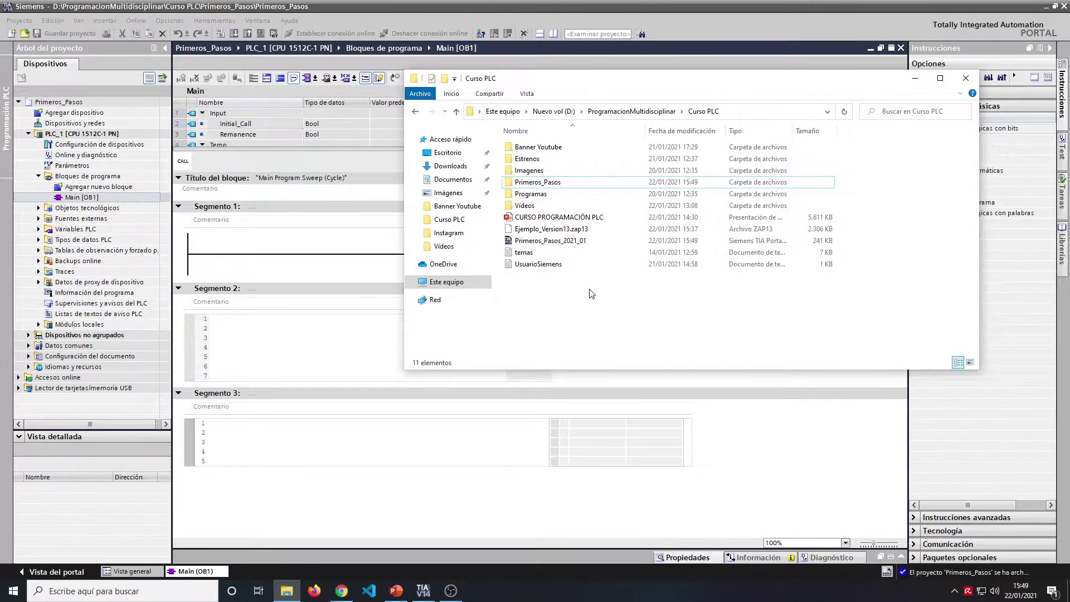
{"action": "left_click", "coordinate": [597, 244]}
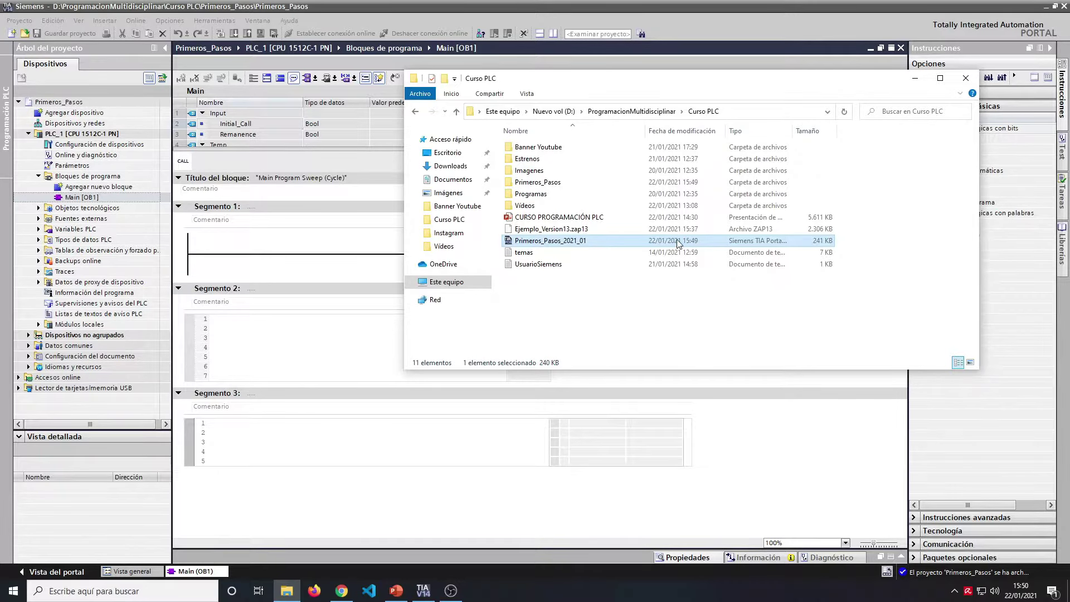
{"action": "double_click", "coordinate": [564, 243]}
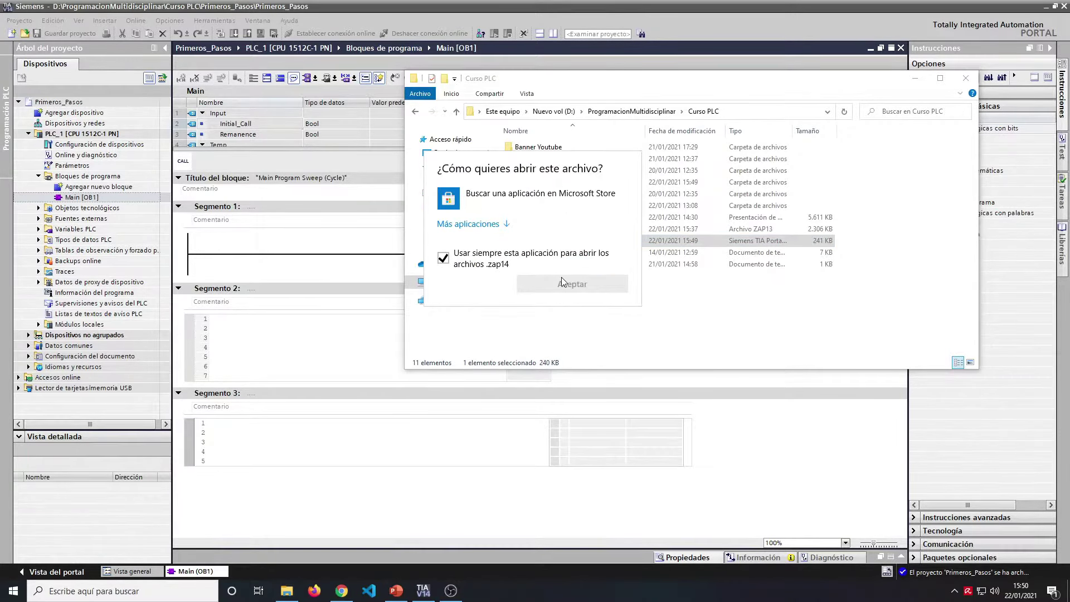
{"action": "left_click", "coordinate": [513, 270]}
{"action": "left_click", "coordinate": [596, 334]}
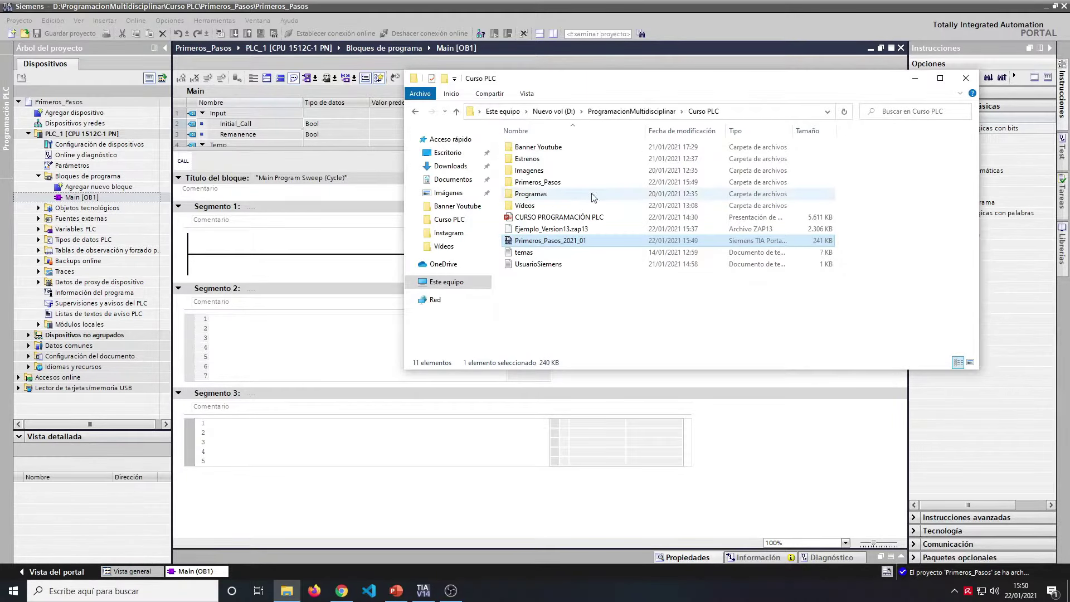
Step: Check the file type and extension of the Primeros_Pasos project file inside the Primeros_Pasos folder
{"action": "double_click", "coordinate": [546, 183]}
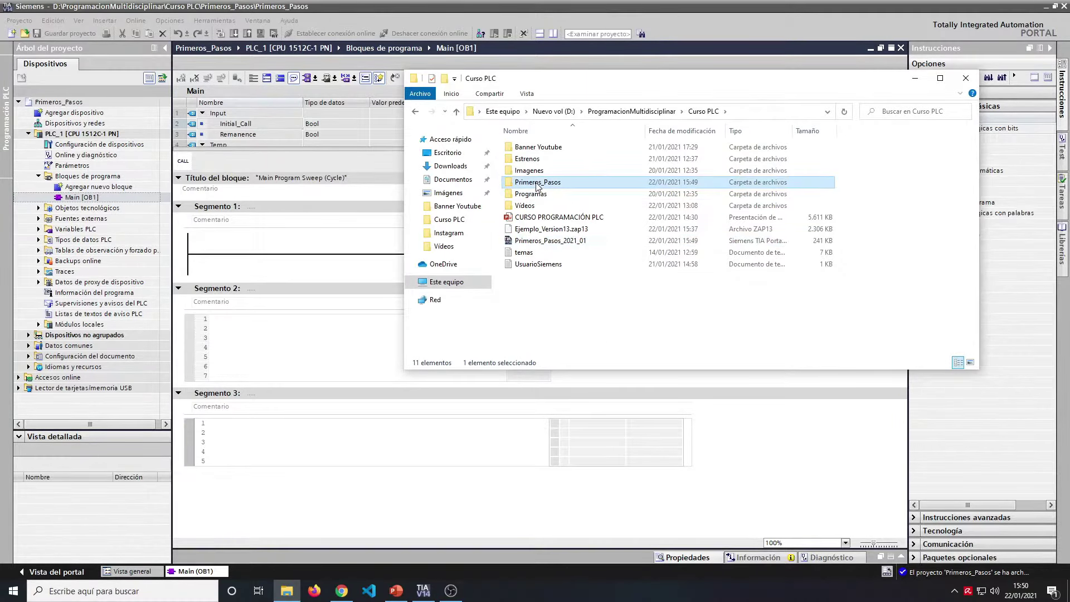
{"action": "left_click", "coordinate": [558, 231]}
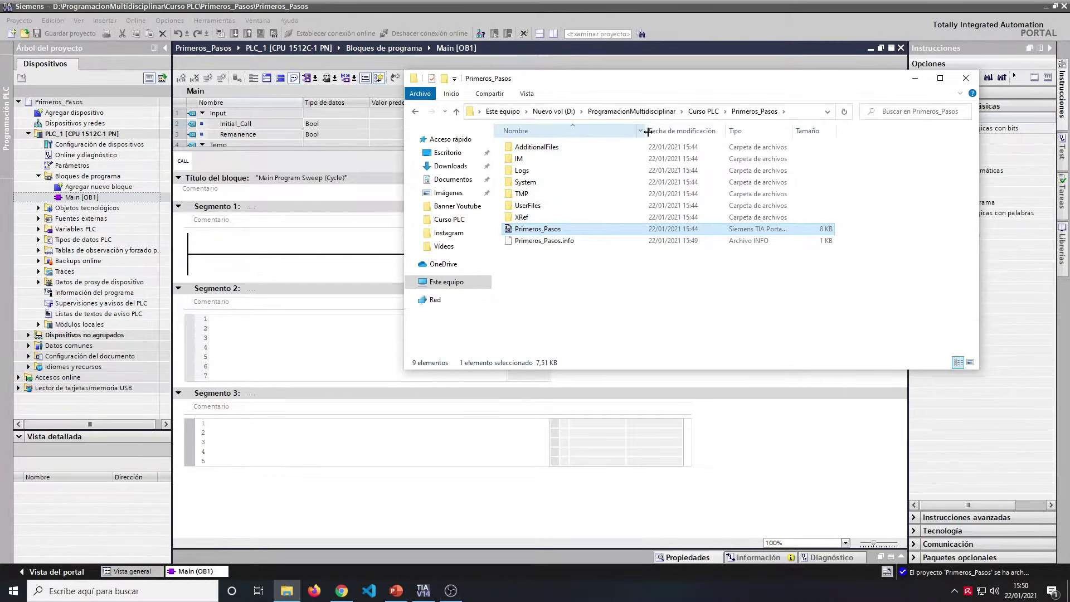
{"action": "right_click", "coordinate": [618, 229]}
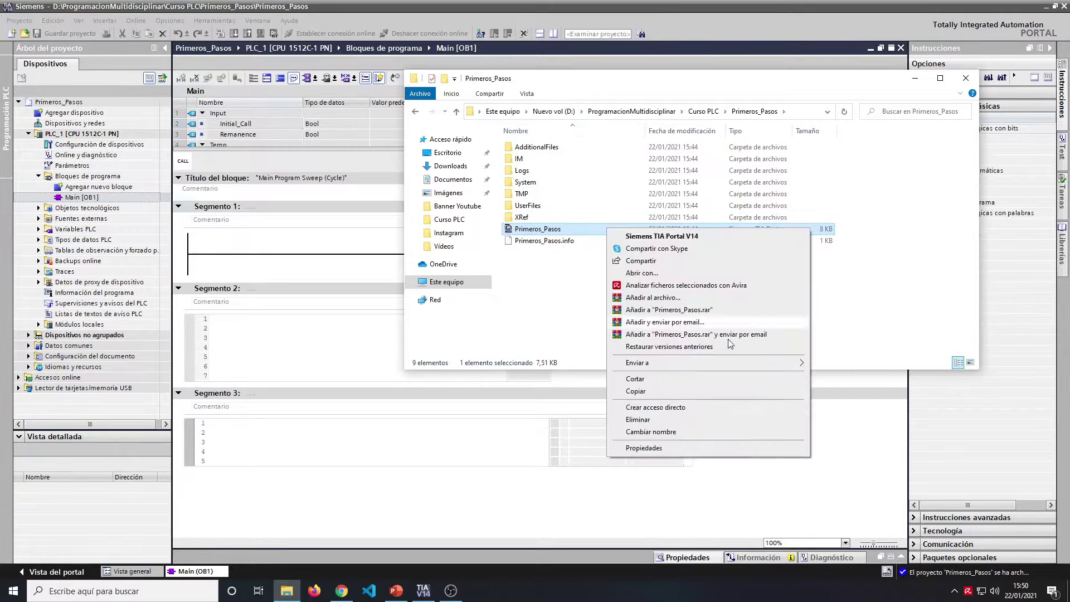
{"action": "left_click", "coordinate": [661, 452]}
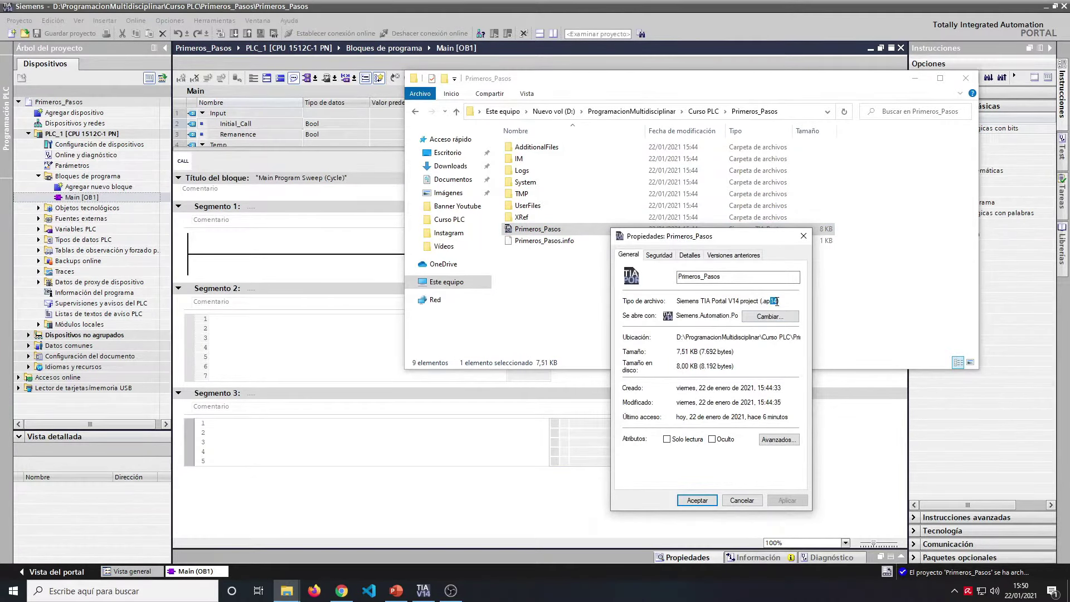
{"action": "left_click", "coordinate": [790, 302]}
{"action": "left_click_drag", "start_coordinate": [770, 302], "coordinate": [786, 302]}
{"action": "left_click", "coordinate": [803, 236]}
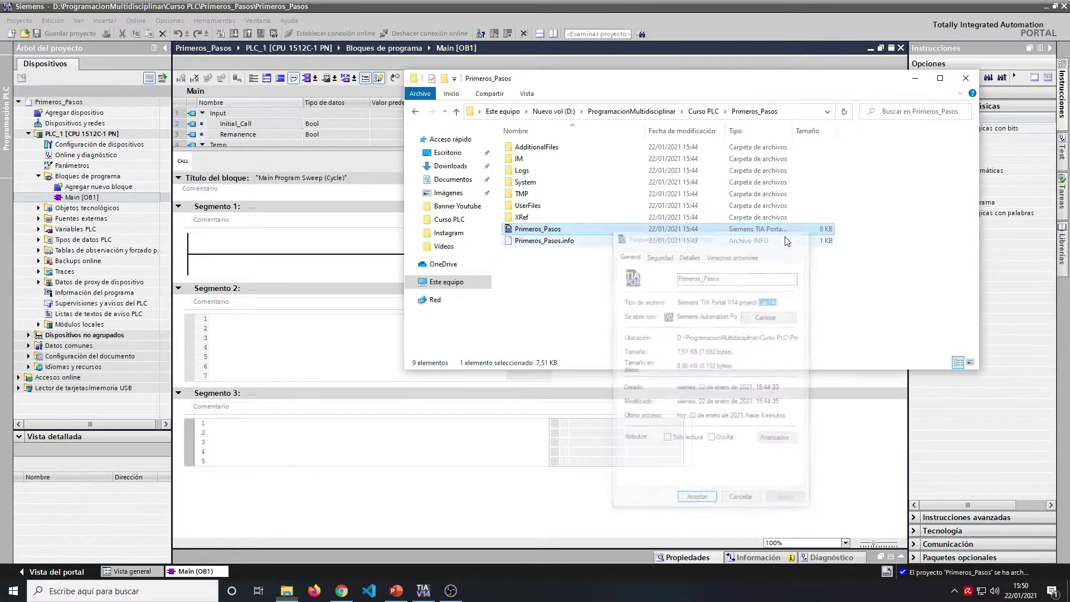
Step: Go back to the Curso PLC folder and check the file type of the Primeros_Pasos_2021_01 archive
{"action": "left_click", "coordinate": [701, 112]}
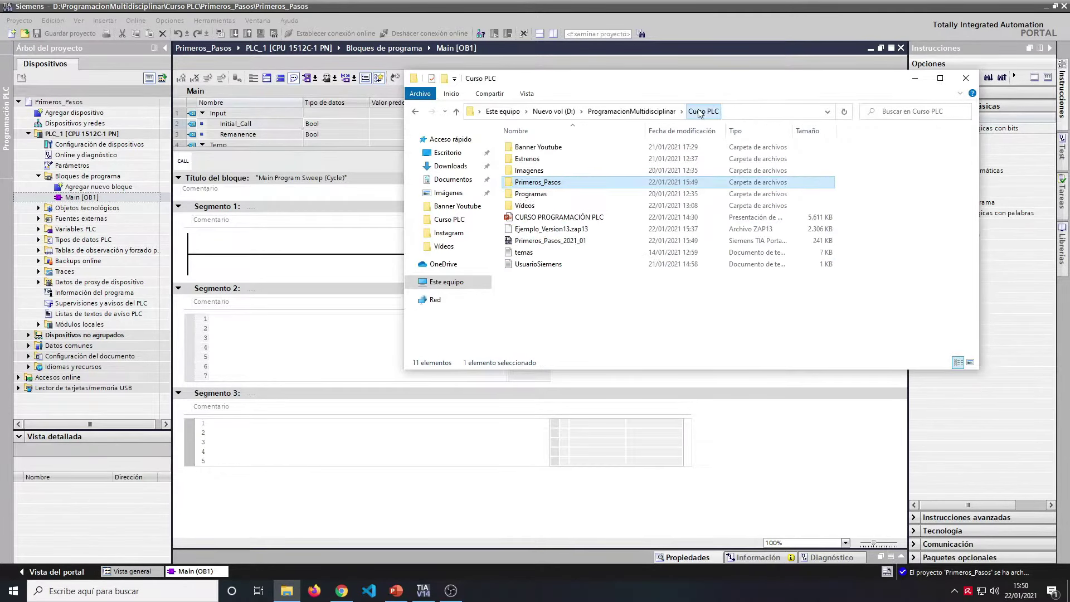
{"action": "left_click", "coordinate": [559, 241]}
{"action": "right_click", "coordinate": [559, 243]}
{"action": "left_click", "coordinate": [624, 451]}
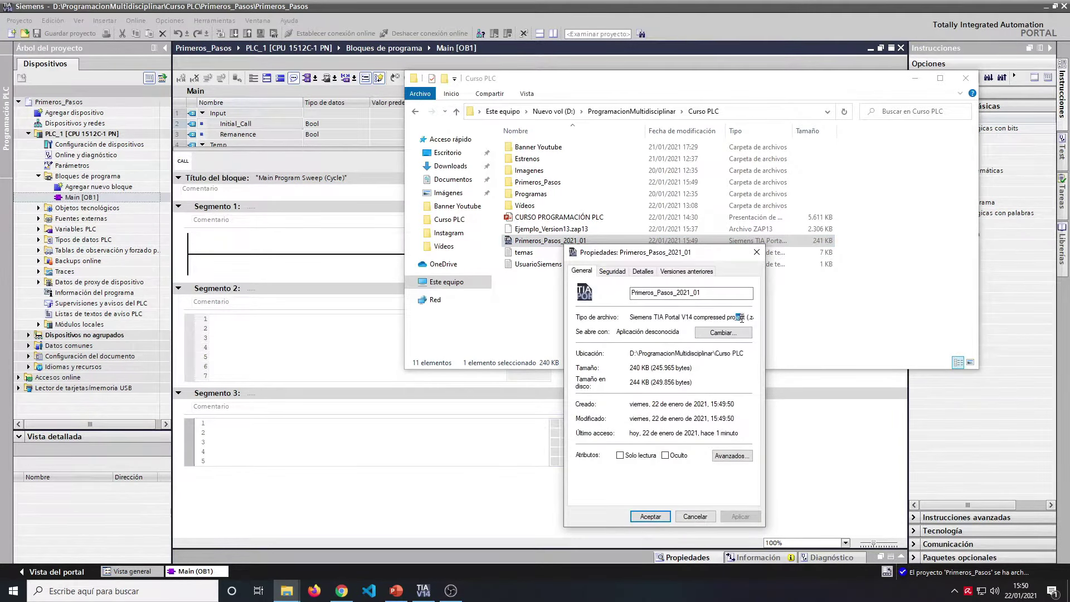
{"action": "left_click_drag", "start_coordinate": [742, 317], "coordinate": [749, 320]}
{"action": "key", "text": "Escape"}
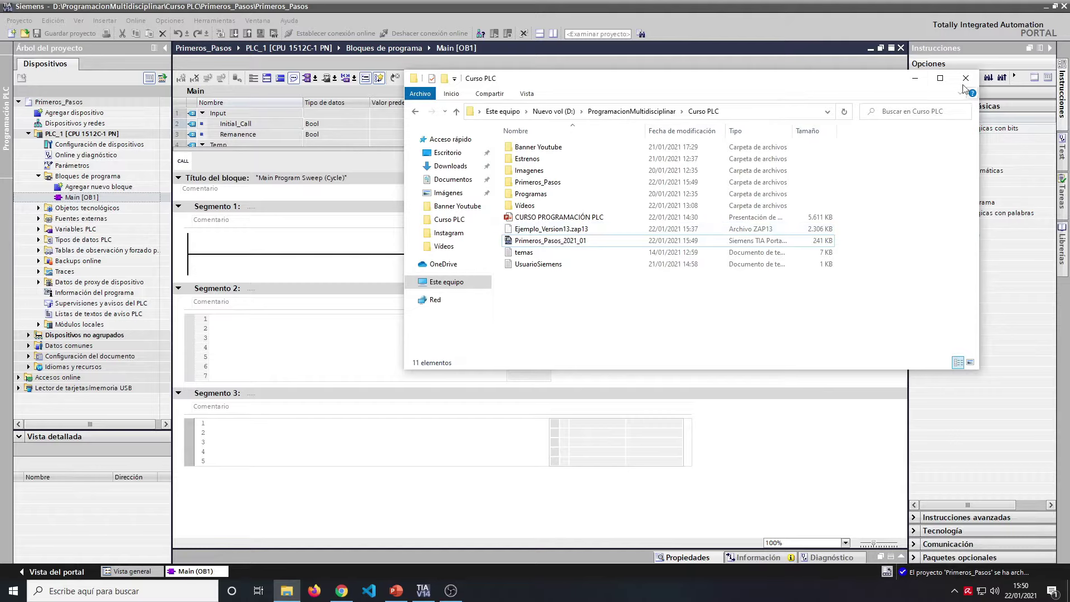
{"action": "left_click", "coordinate": [914, 78]}
Step: Close the Primeros_Pasos project and change to the portal view
{"action": "left_click", "coordinate": [19, 20]}
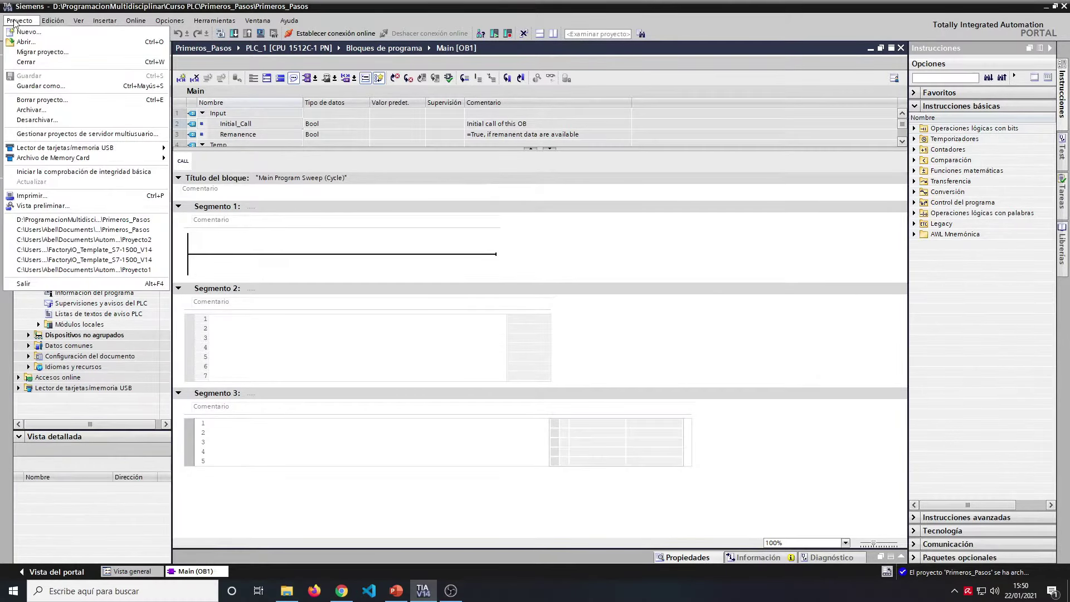
{"action": "left_click", "coordinate": [52, 165]}
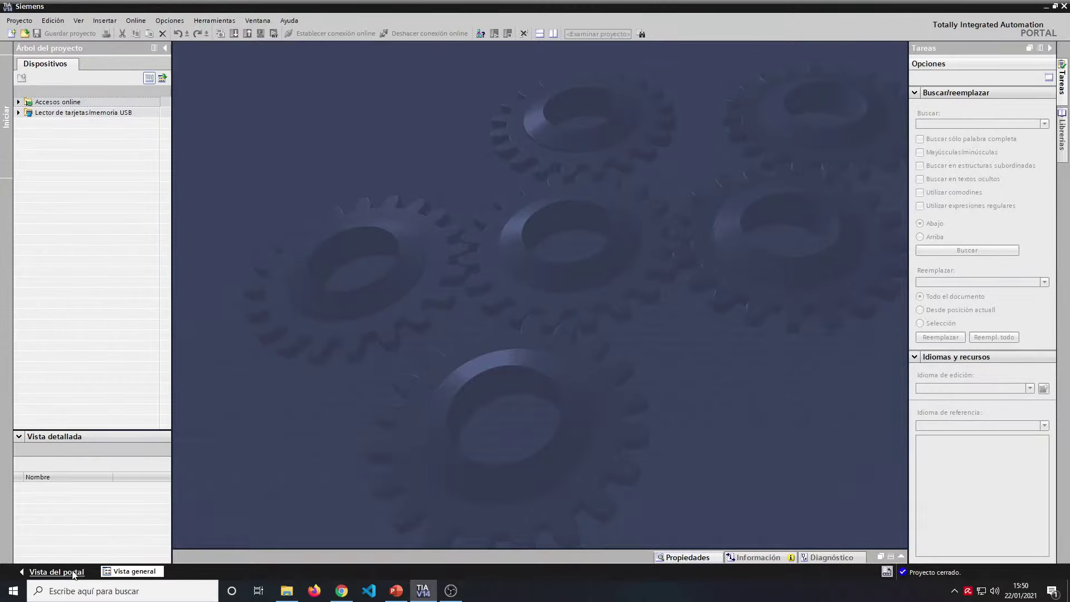
{"action": "left_click", "coordinate": [71, 571]}
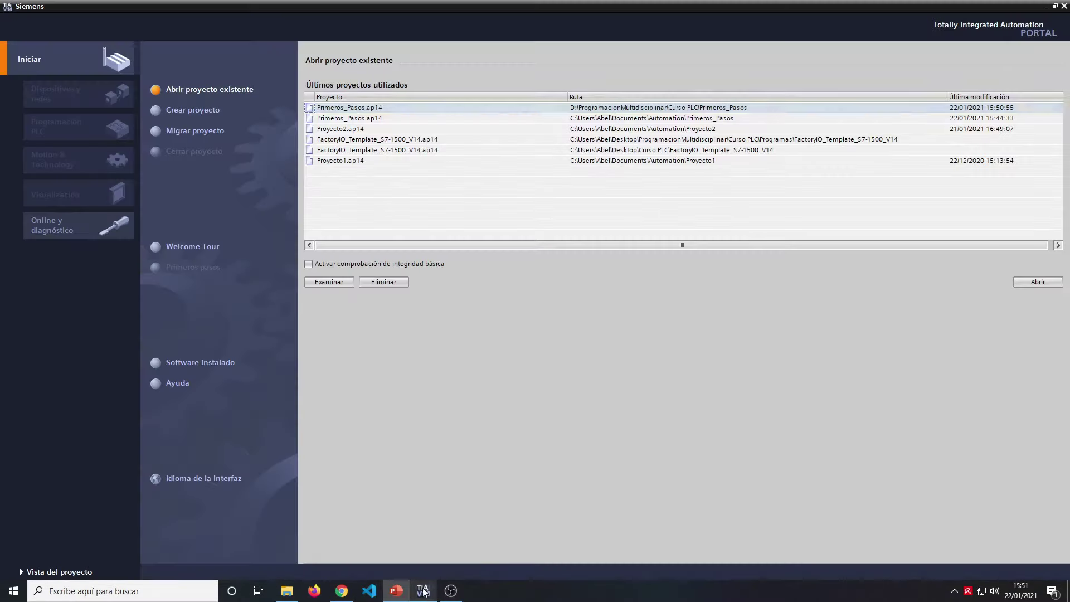
Step: Exit TIA Portal and start TIA Portal V14 again with administrator rights
{"action": "left_click", "coordinate": [1065, 6]}
{"action": "left_click", "coordinate": [112, 592]}
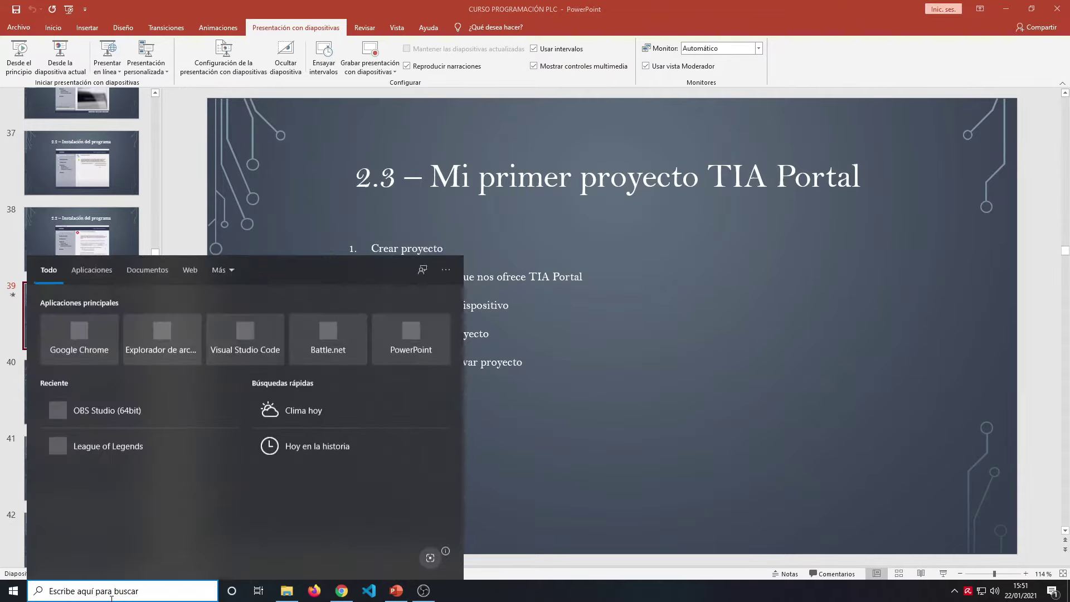
{"action": "type", "text": "tia"}
{"action": "right_click", "coordinate": [151, 329]}
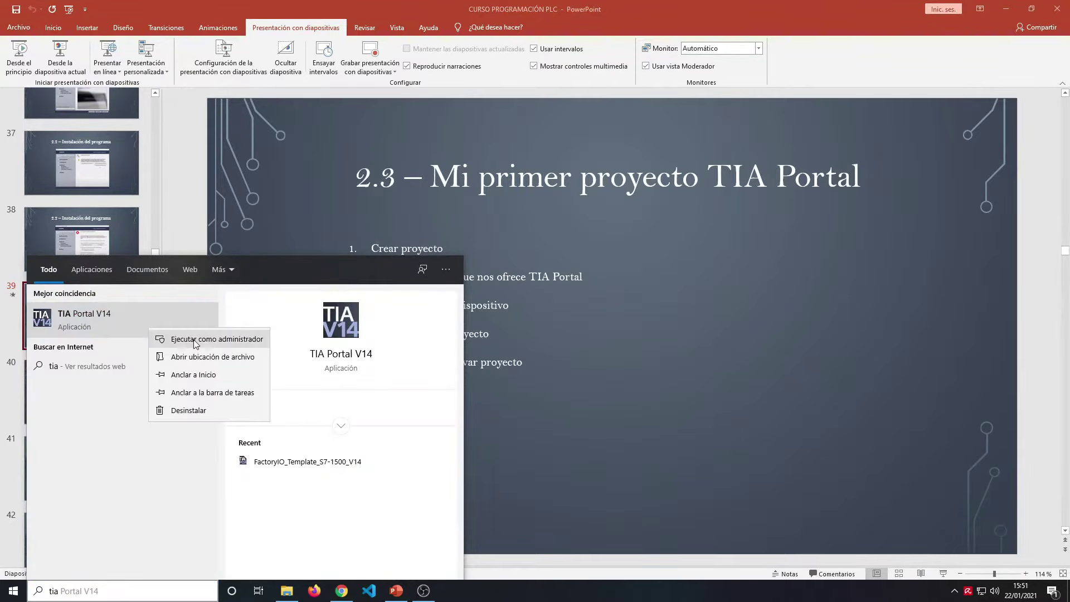
{"action": "left_click", "coordinate": [195, 340]}
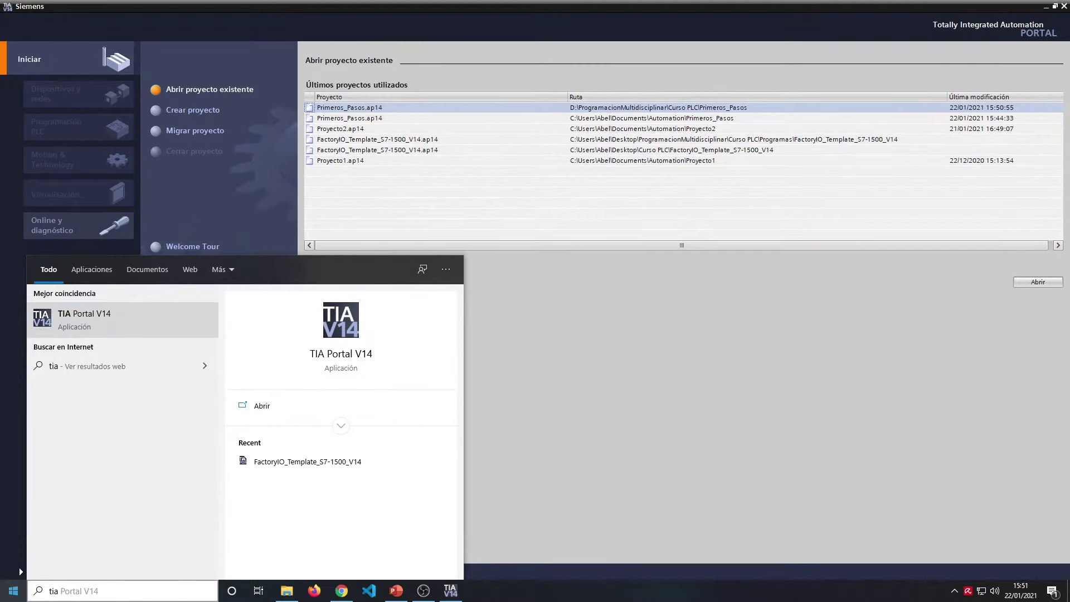
{"action": "left_click", "coordinate": [14, 591]}
{"action": "left_click", "coordinate": [650, 451]}
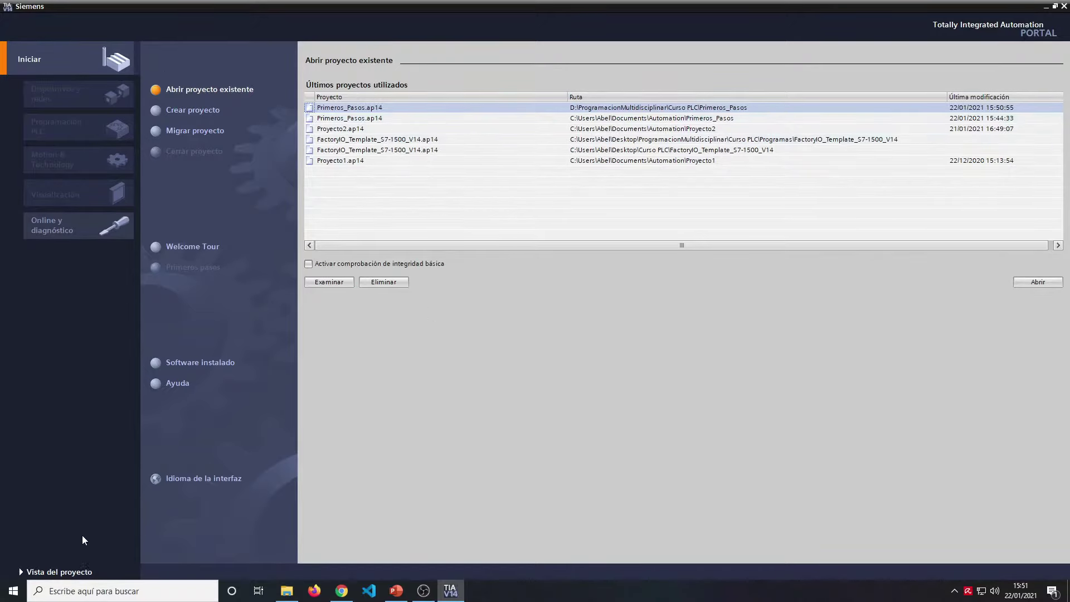
Step: In the project view, start retrieving the Primeros_Pasos_2021_01 archive from D:\ProgramacionMultidisciplinar\Curso PLC and browse to drive D: for the destination
{"action": "left_click", "coordinate": [80, 570]}
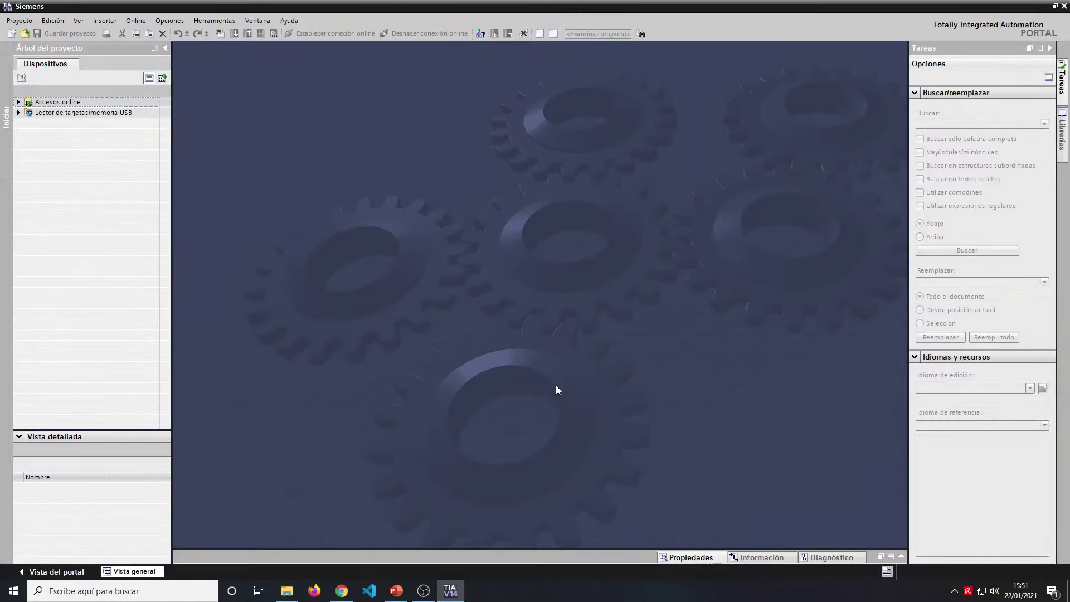
{"action": "left_click", "coordinate": [20, 20]}
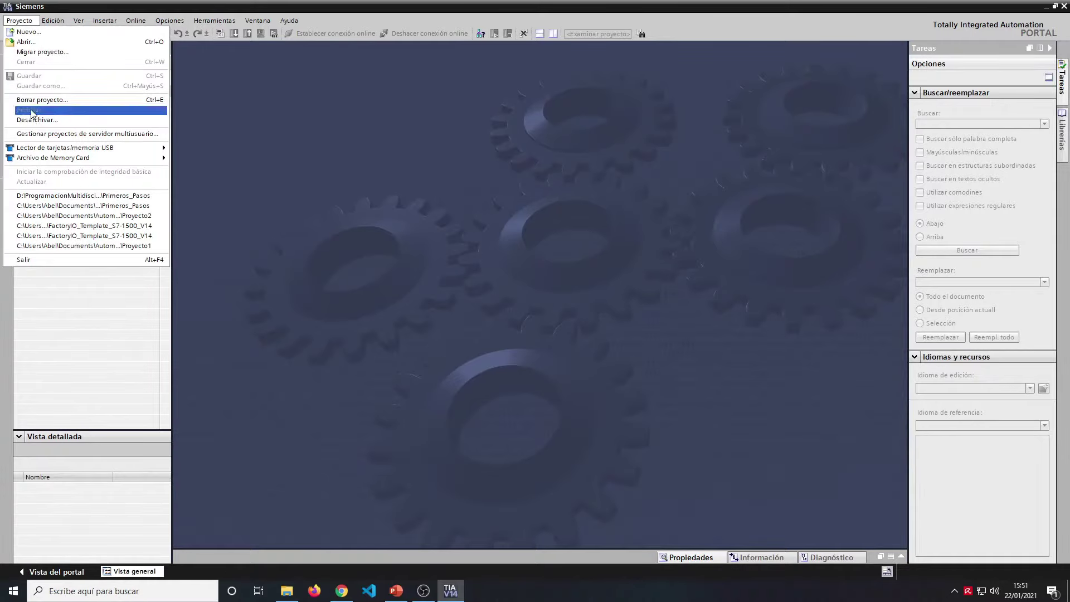
{"action": "mouse_move", "coordinate": [83, 148]}
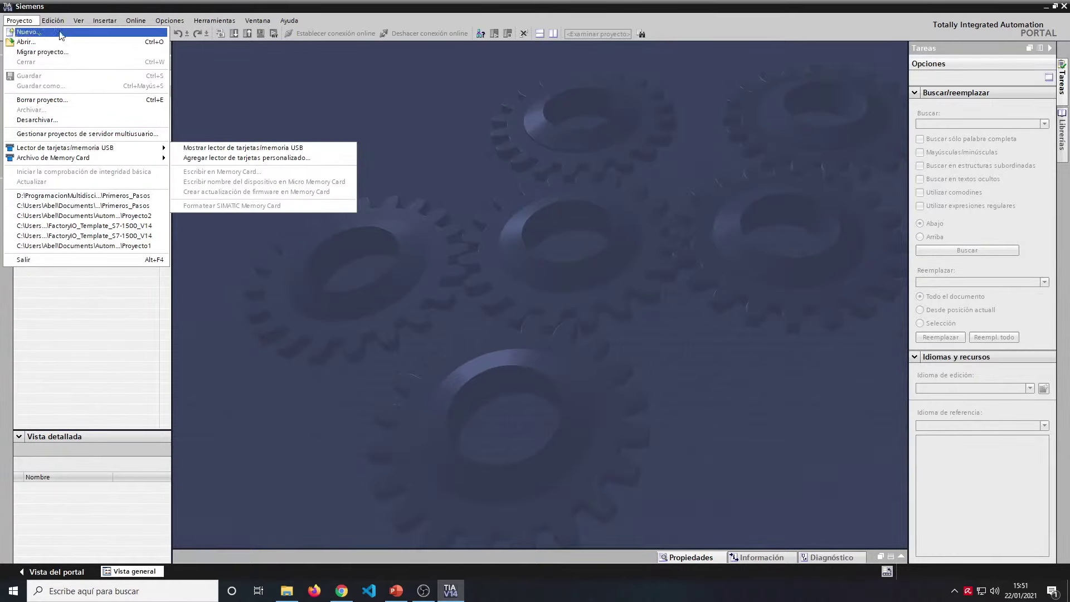
{"action": "left_click", "coordinate": [46, 125]}
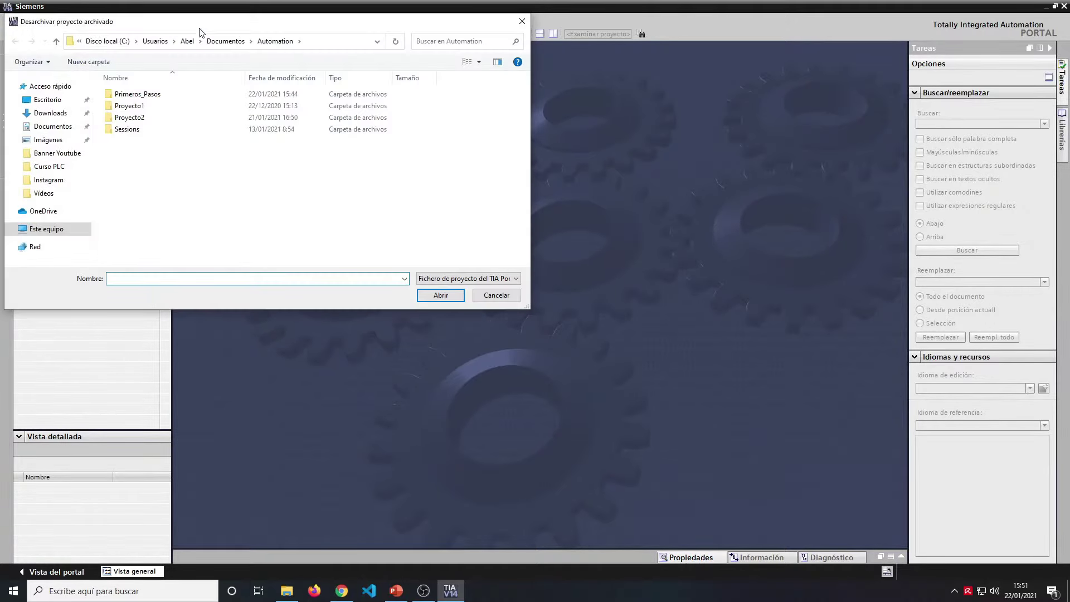
{"action": "left_click", "coordinate": [107, 41]}
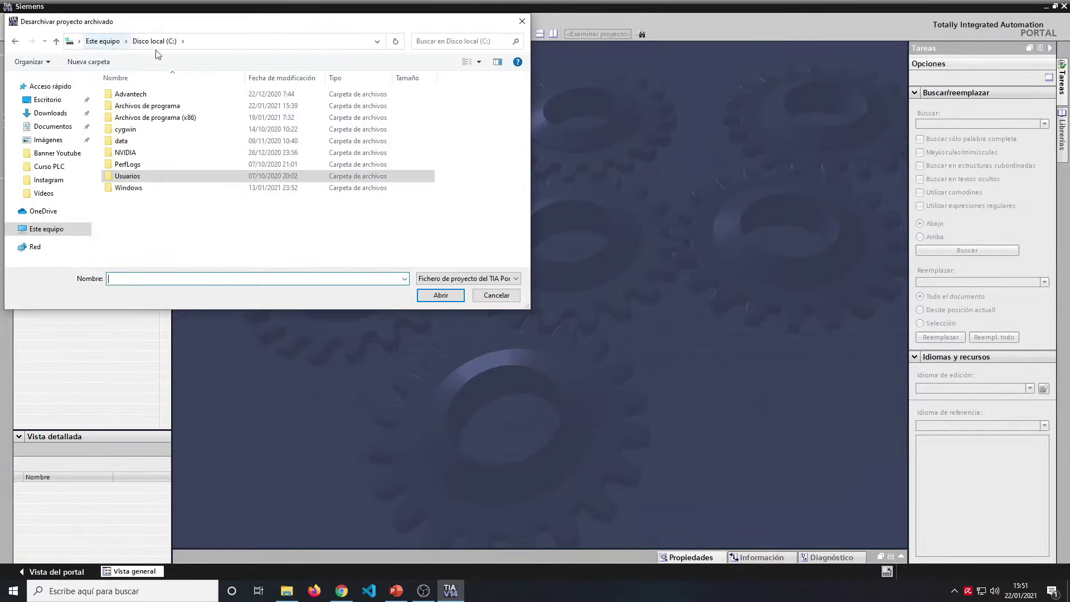
{"action": "left_click", "coordinate": [46, 229]}
{"action": "double_click", "coordinate": [330, 221]}
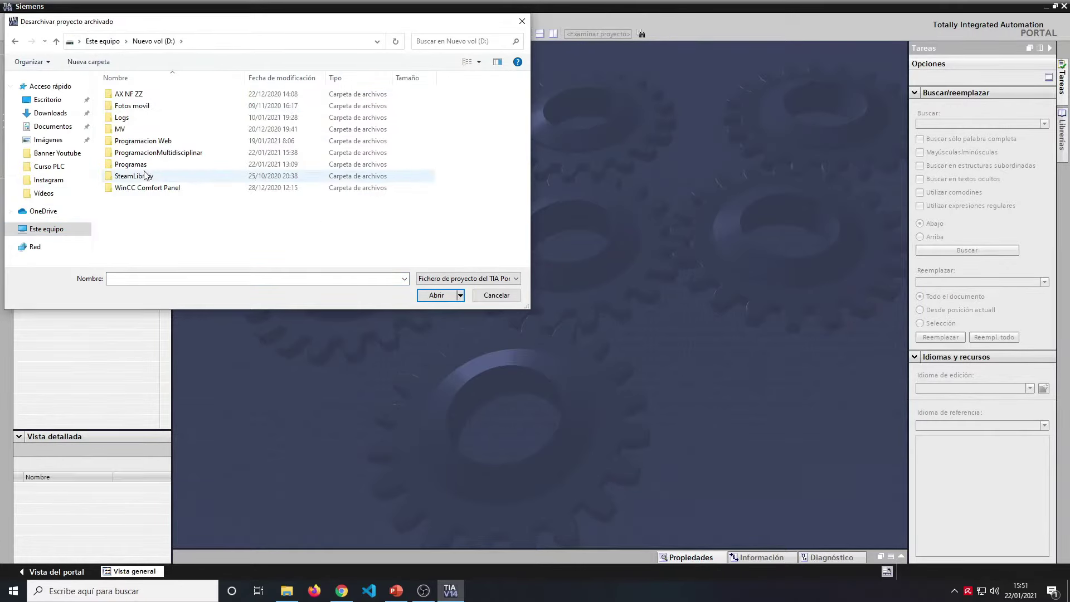
{"action": "double_click", "coordinate": [157, 153]}
{"action": "double_click", "coordinate": [148, 95]}
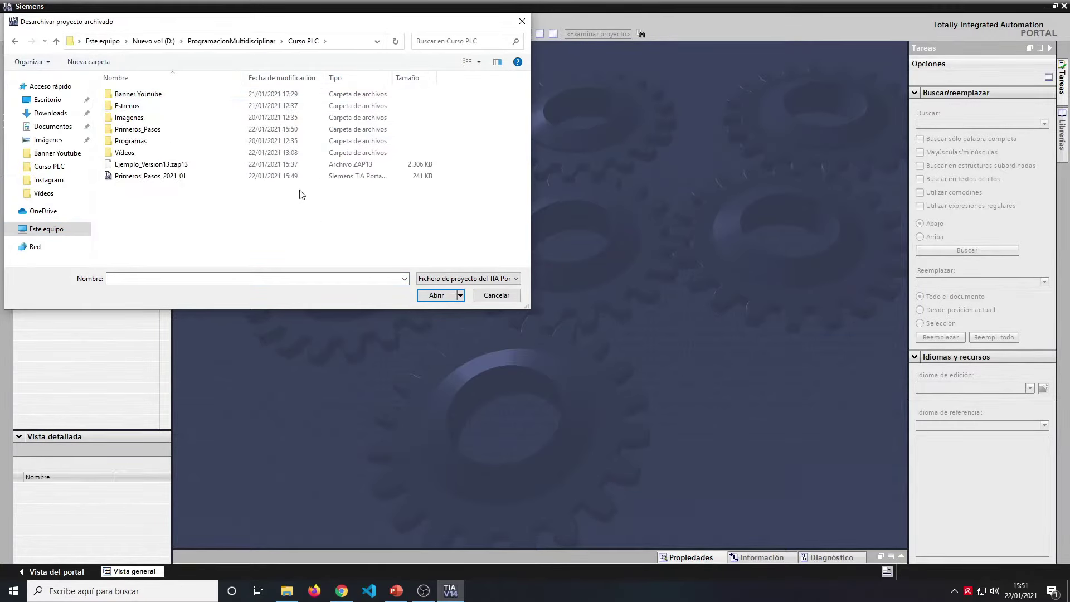
{"action": "left_click", "coordinate": [151, 177]}
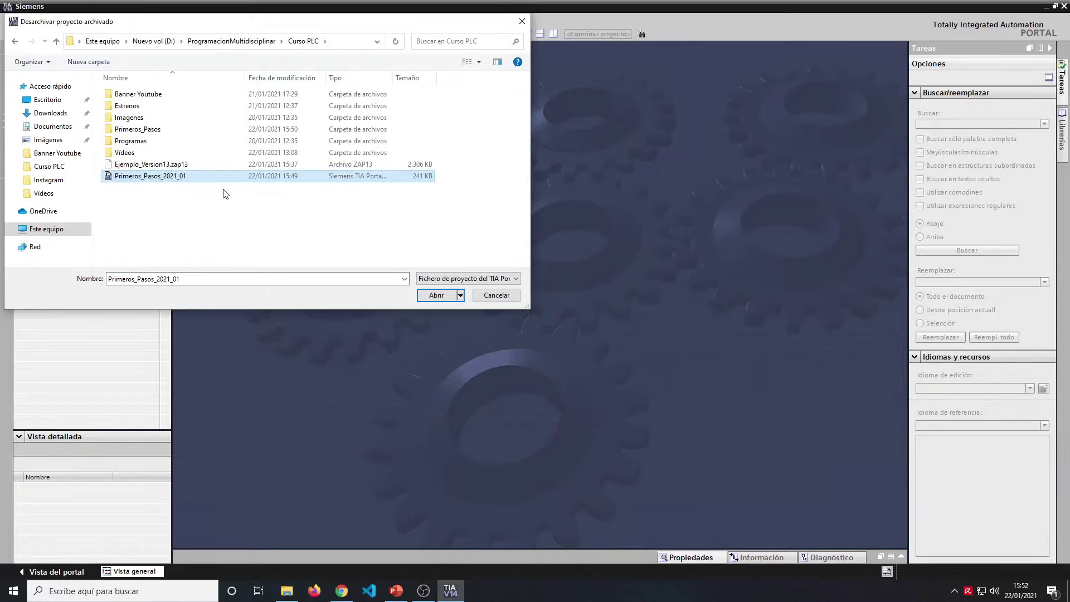
{"action": "left_click", "coordinate": [435, 295]}
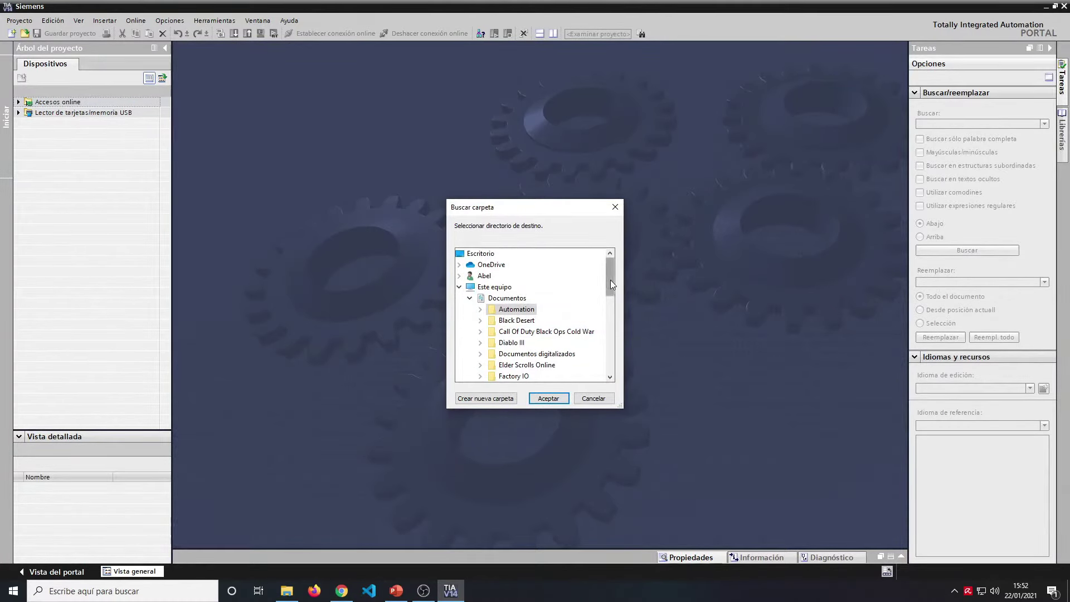
{"action": "left_click_drag", "start_coordinate": [610, 280], "coordinate": [613, 362]}
{"action": "double_click", "coordinate": [490, 276]}
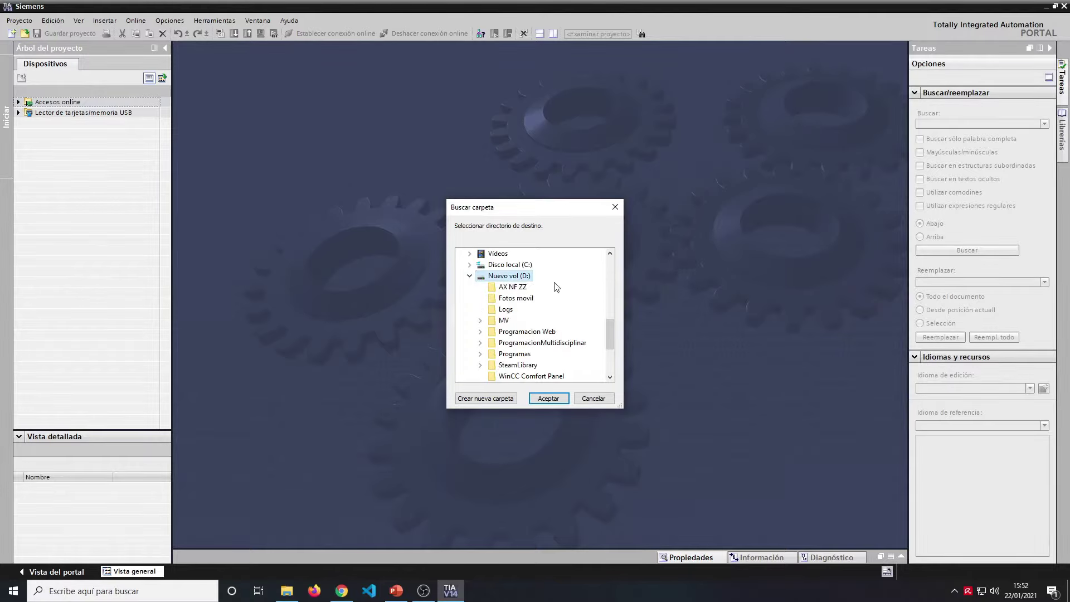
Step: In File Explorer, delete the existing Primeros_Pasos folder from the Curso PLC folder
{"action": "left_click", "coordinate": [293, 598]}
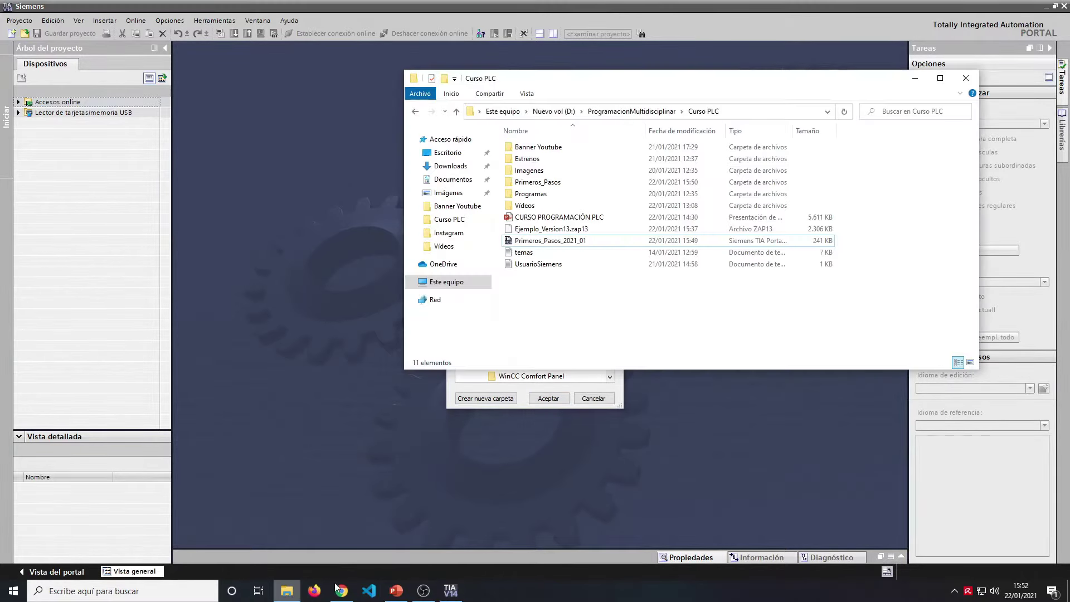
{"action": "left_click", "coordinate": [566, 186]}
{"action": "key", "text": "Delete"}
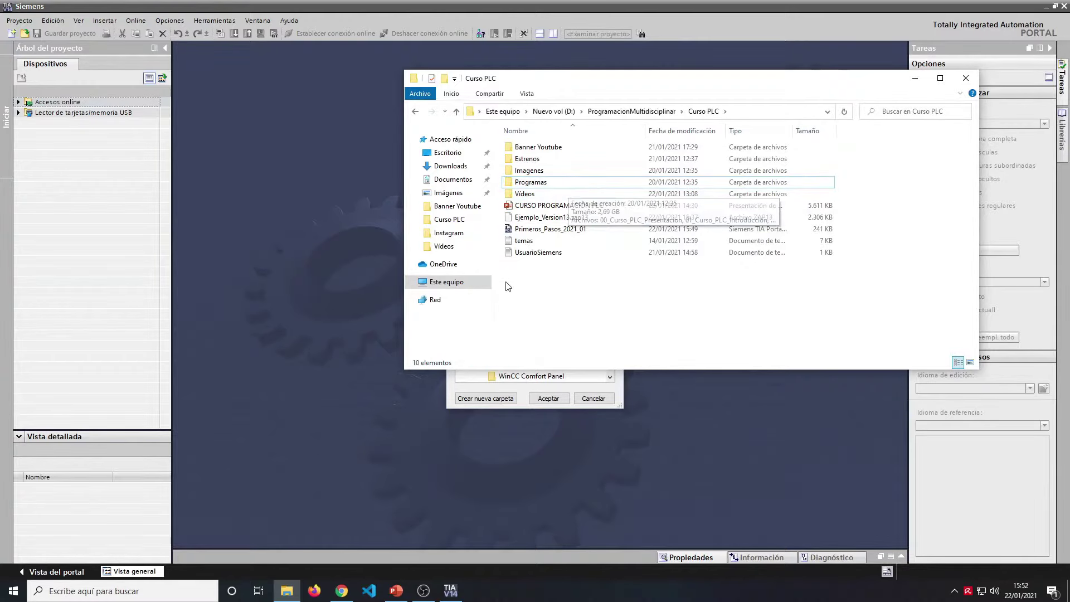
{"action": "left_click", "coordinate": [915, 78]}
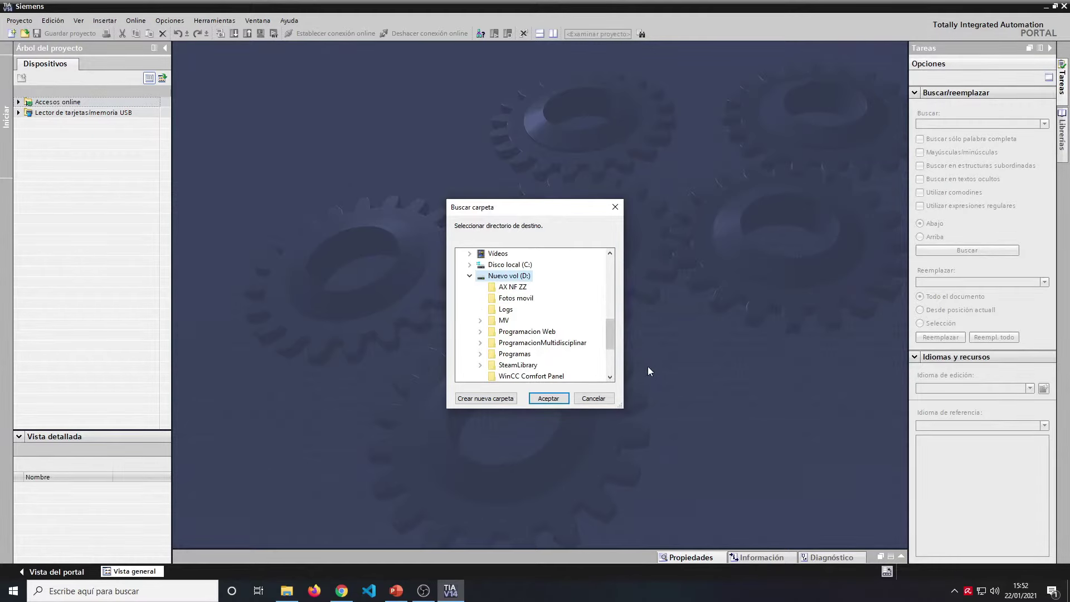
Step: Back in TIA Portal, choose ProgramacionMultidisciplinar\Curso PLC on drive D: as the destination directory and retrieve the project
{"action": "left_click_drag", "start_coordinate": [612, 330], "coordinate": [613, 330]}
{"action": "left_click", "coordinate": [555, 342]}
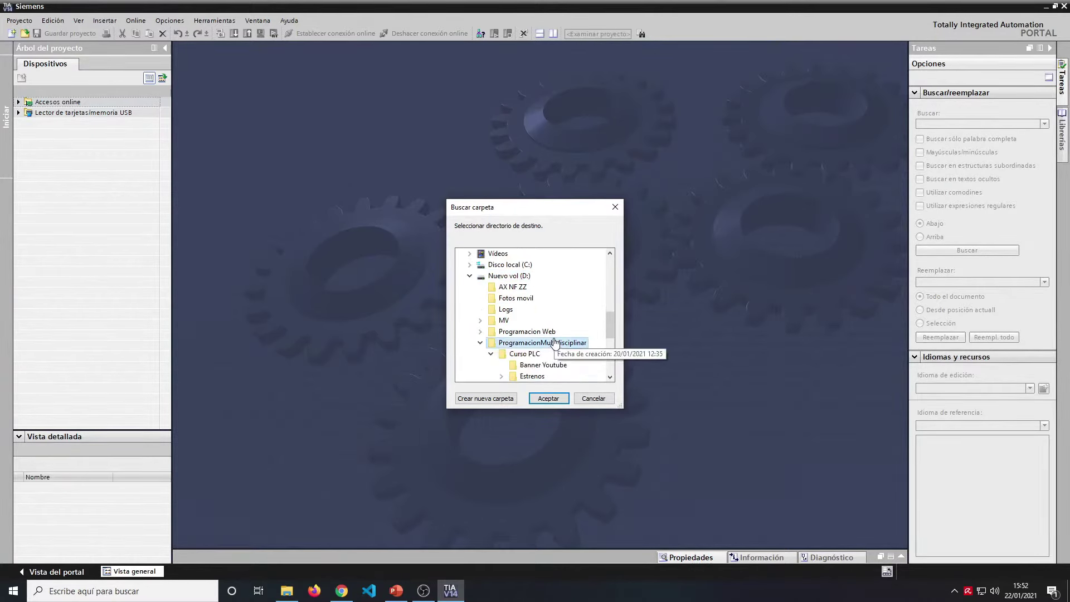
{"action": "left_click", "coordinate": [524, 354]}
{"action": "left_click", "coordinate": [548, 397]}
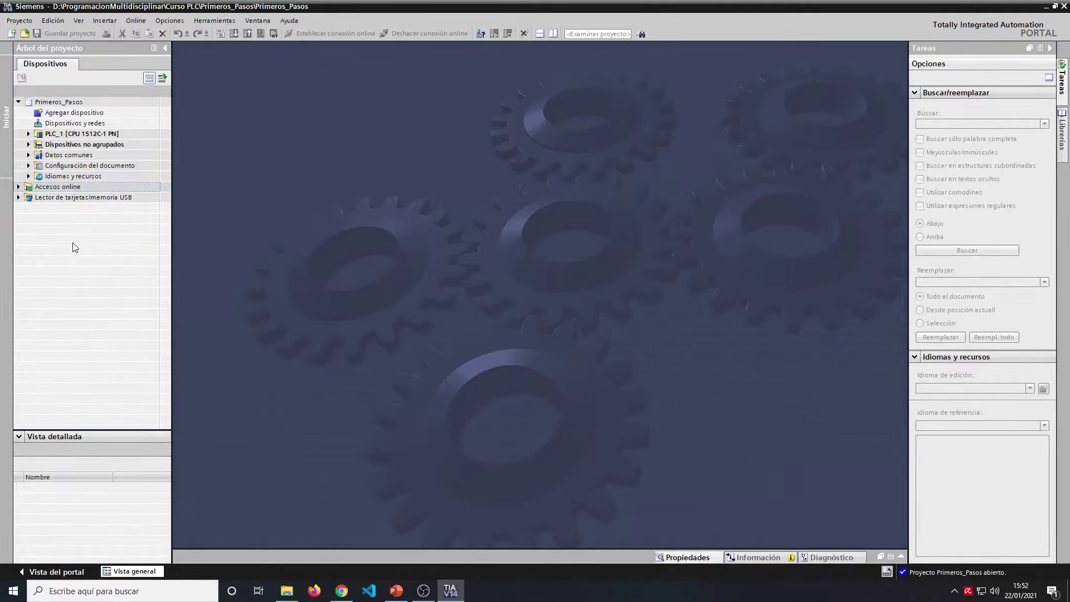
Step: In File Explorer, check the modification date of the retrieved Primeros_Pasos folder in Curso PLC and examine its contents
{"action": "left_click", "coordinate": [287, 590]}
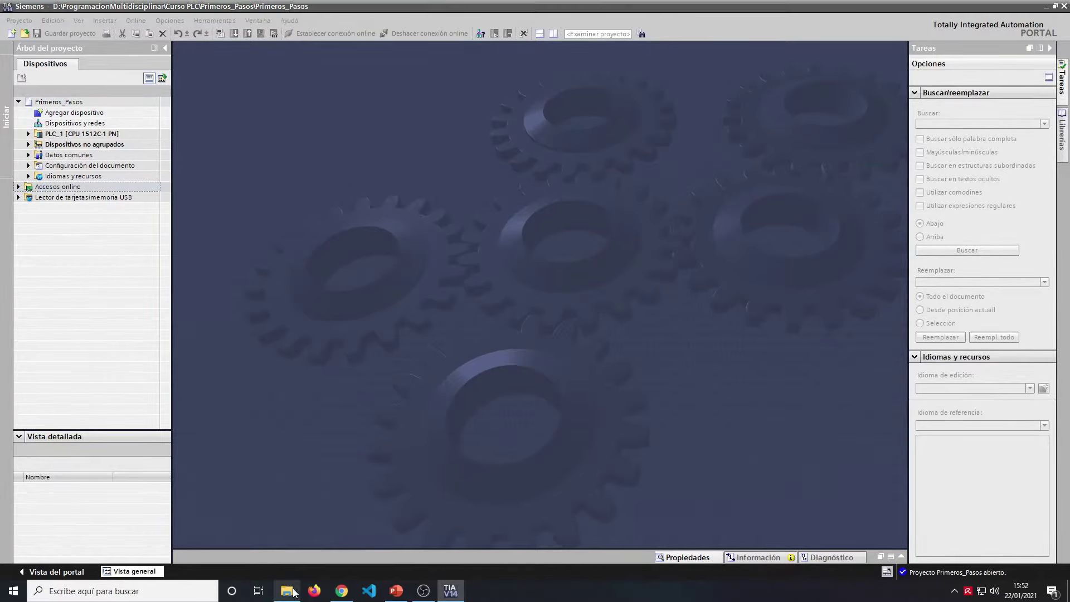
{"action": "left_click", "coordinate": [578, 266]}
{"action": "left_click", "coordinate": [552, 182]}
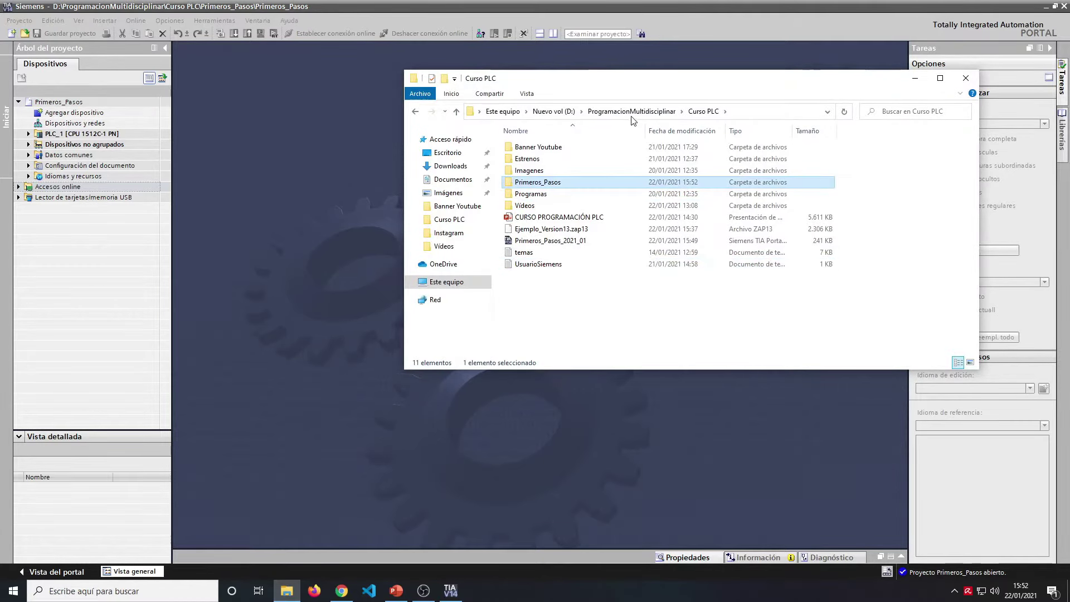
{"action": "left_click", "coordinate": [632, 112]}
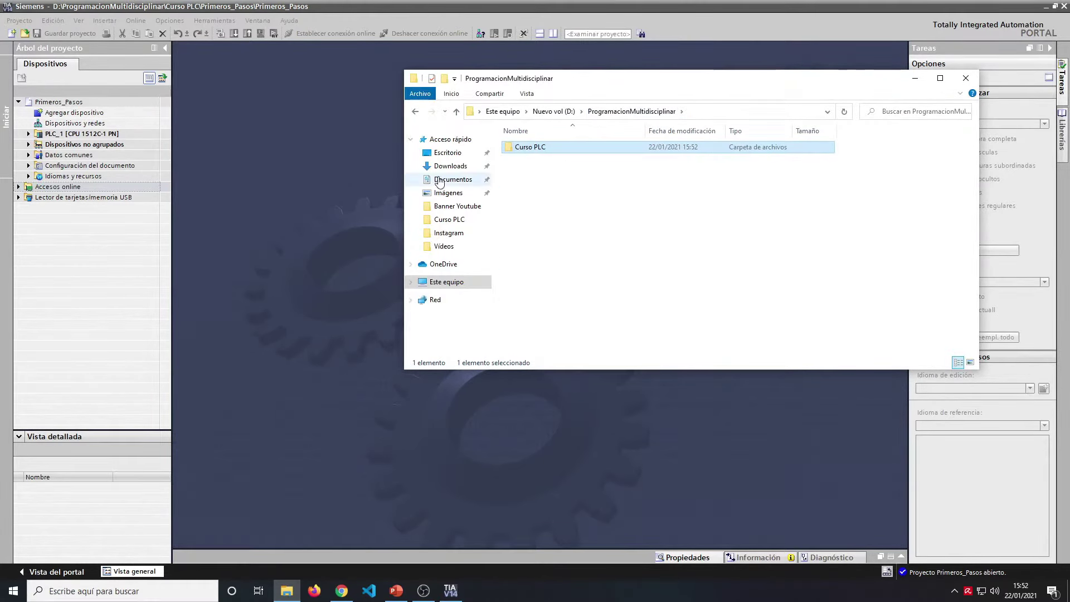
{"action": "double_click", "coordinate": [529, 147]}
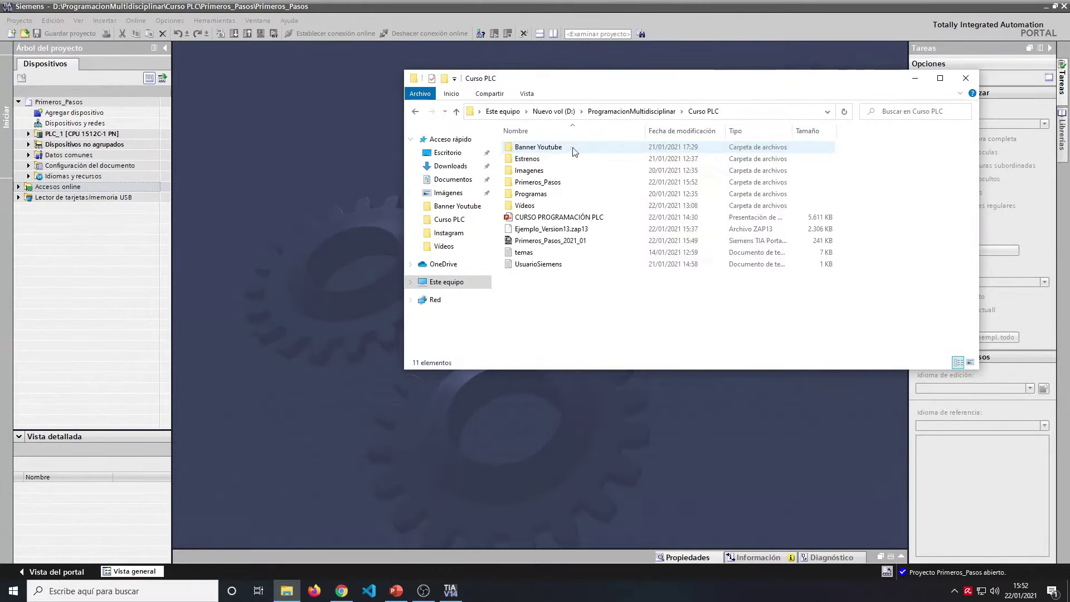
{"action": "left_click", "coordinate": [544, 184]}
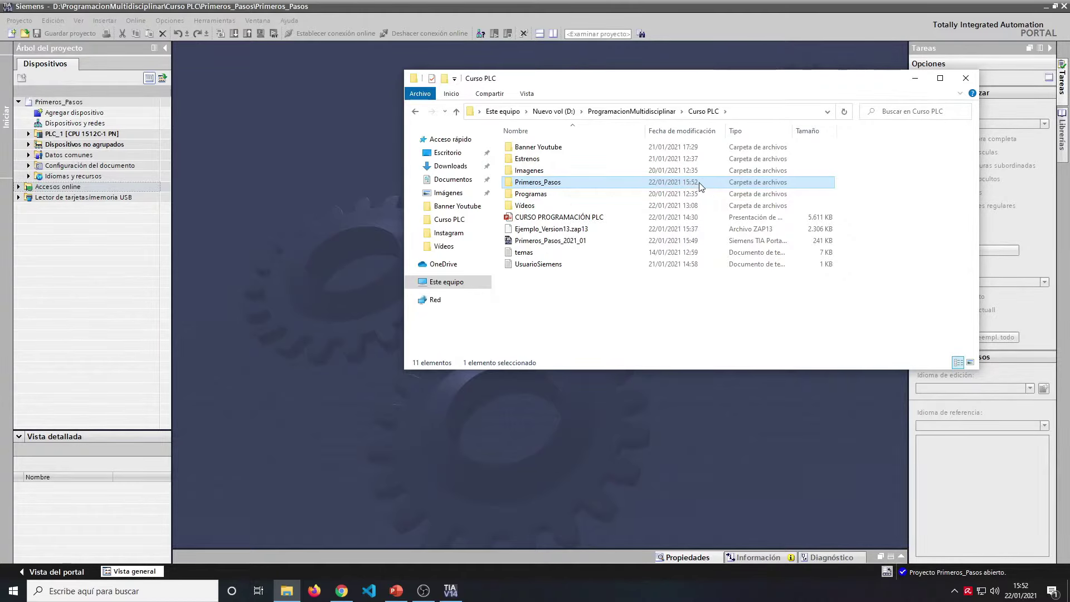
{"action": "double_click", "coordinate": [574, 185]}
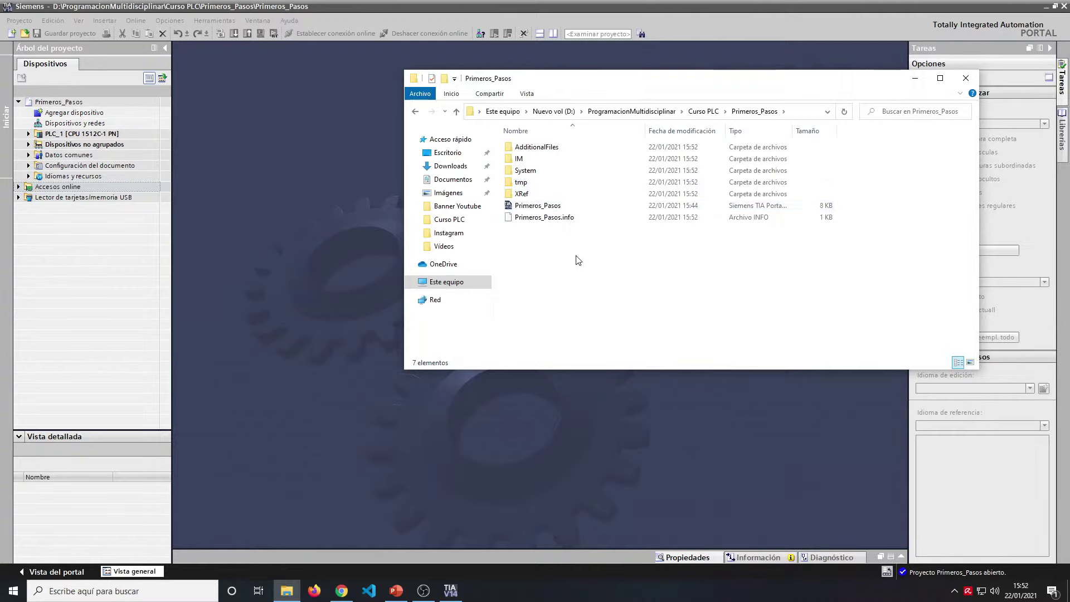
{"action": "mouse_move", "coordinate": [577, 260]}
{"action": "left_mouse_down"}
{"action": "mouse_move", "coordinate": [495, 120]}
{"action": "mouse_move", "coordinate": [543, 223]}
{"action": "mouse_move", "coordinate": [576, 264]}
{"action": "left_mouse_up"}
{"action": "left_click", "coordinate": [703, 111]}
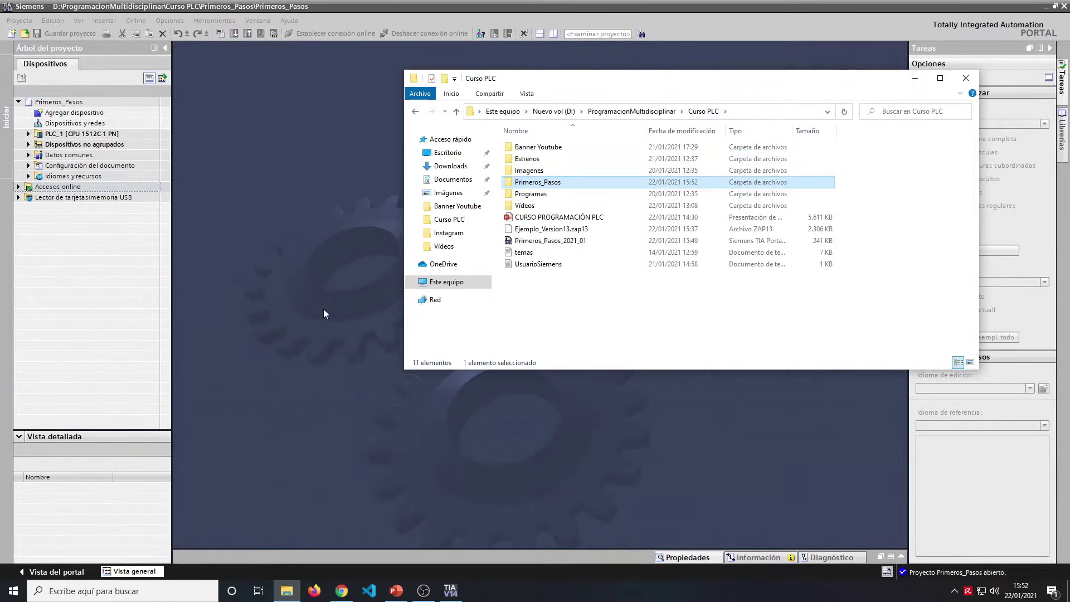
Step: In TIA Portal, expand PLC_1 and its program blocks, then open Main [OB1] to inspect its three segments
{"action": "left_click", "coordinate": [330, 314]}
{"action": "left_click", "coordinate": [28, 134]}
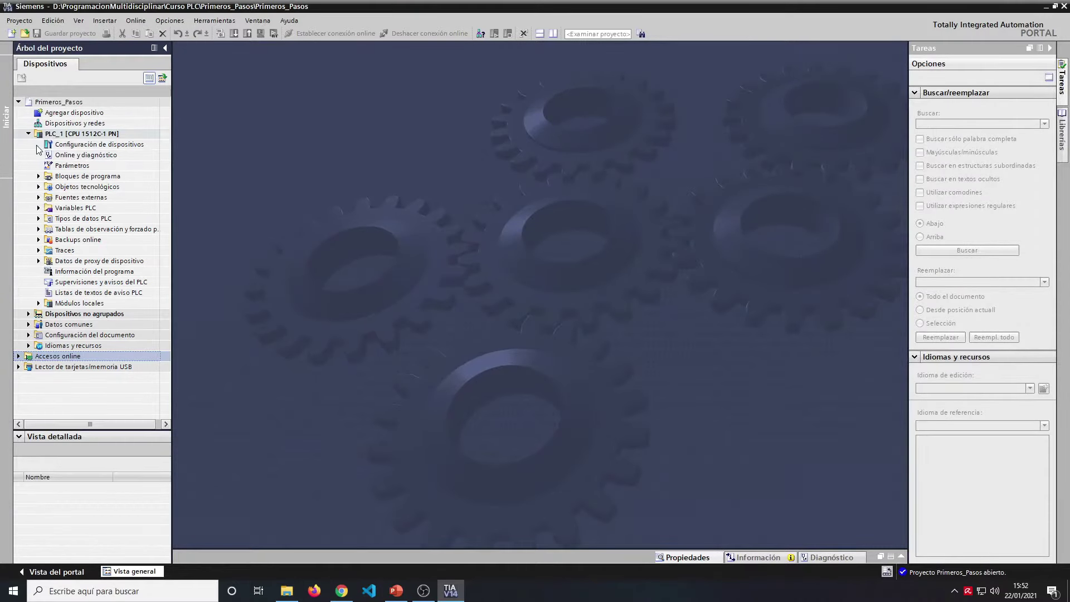
{"action": "left_click", "coordinate": [38, 176]}
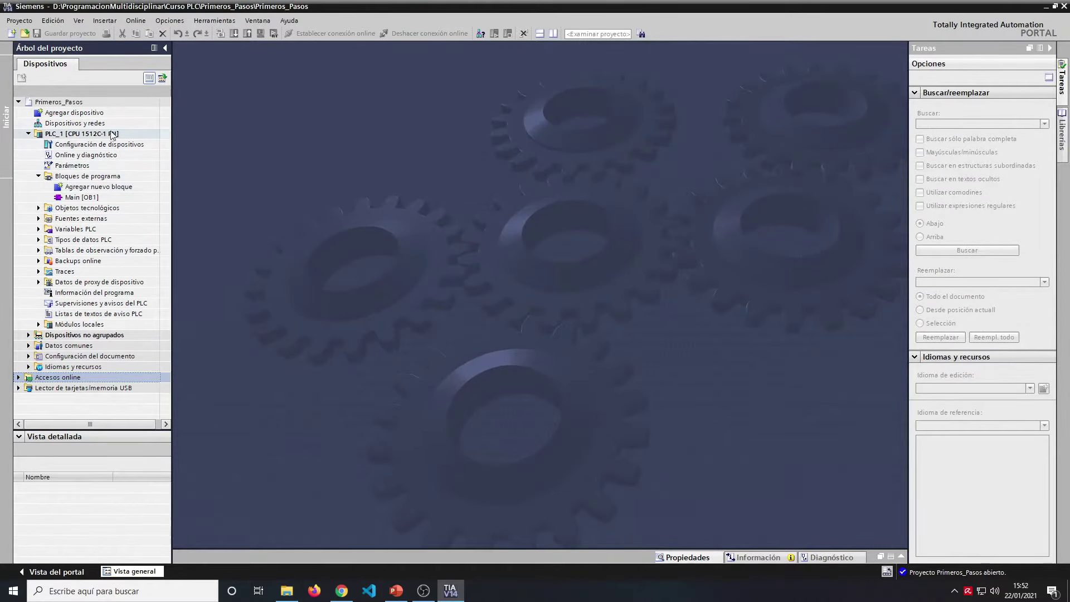
{"action": "left_click", "coordinate": [105, 201]}
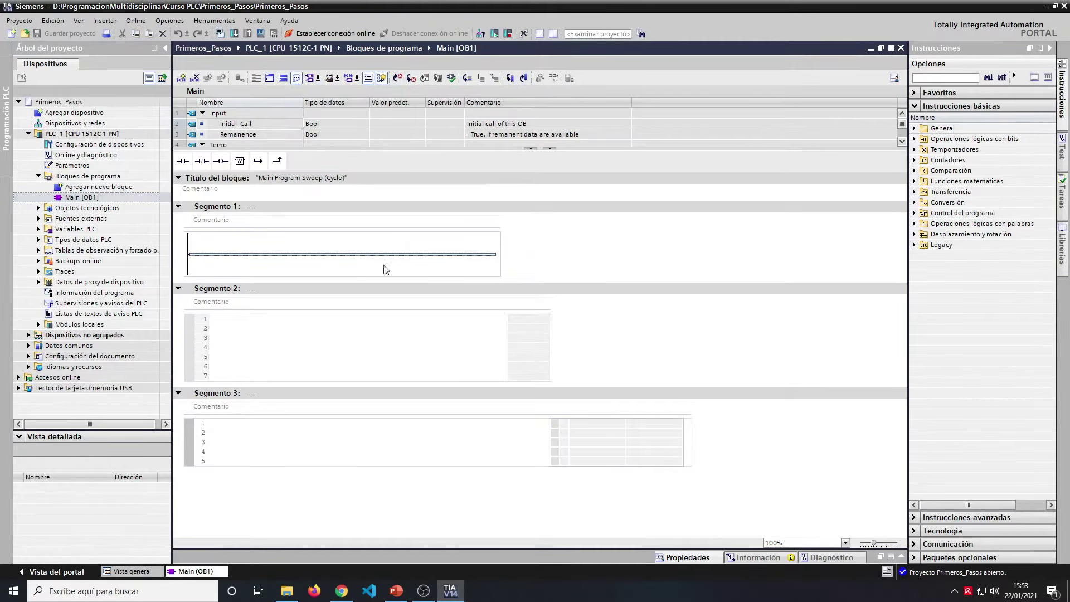
{"action": "left_click", "coordinate": [387, 337]}
{"action": "left_click", "coordinate": [370, 422]}
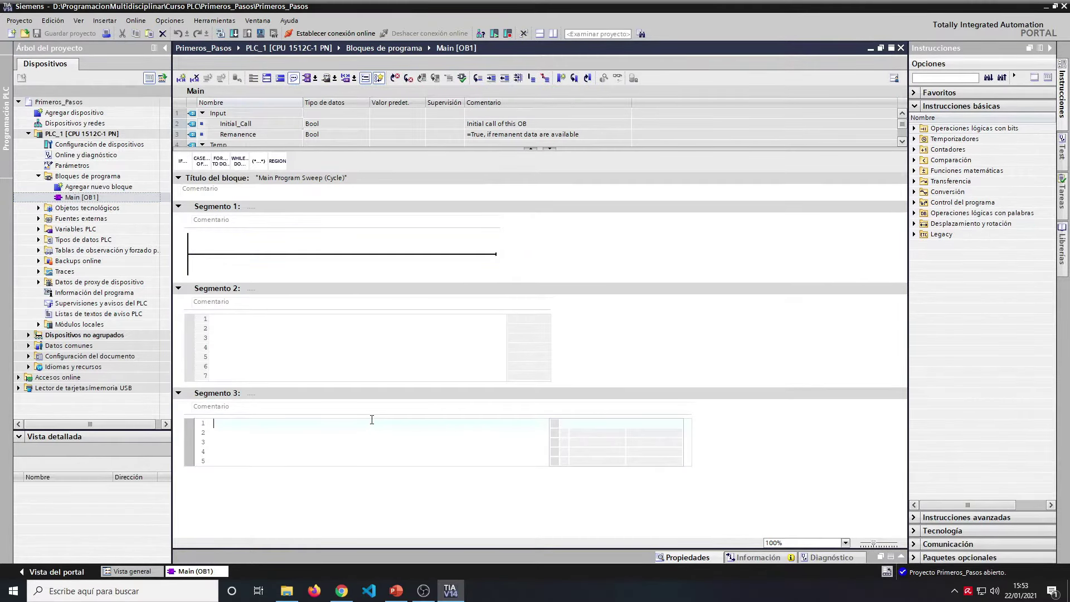
{"action": "left_click", "coordinate": [277, 440]}
Step: Close the Primeros_Pasos project and select the Ejemplo_Version13.zap13 archive in the Curso PLC folder in File Explorer
{"action": "left_click", "coordinate": [641, 334]}
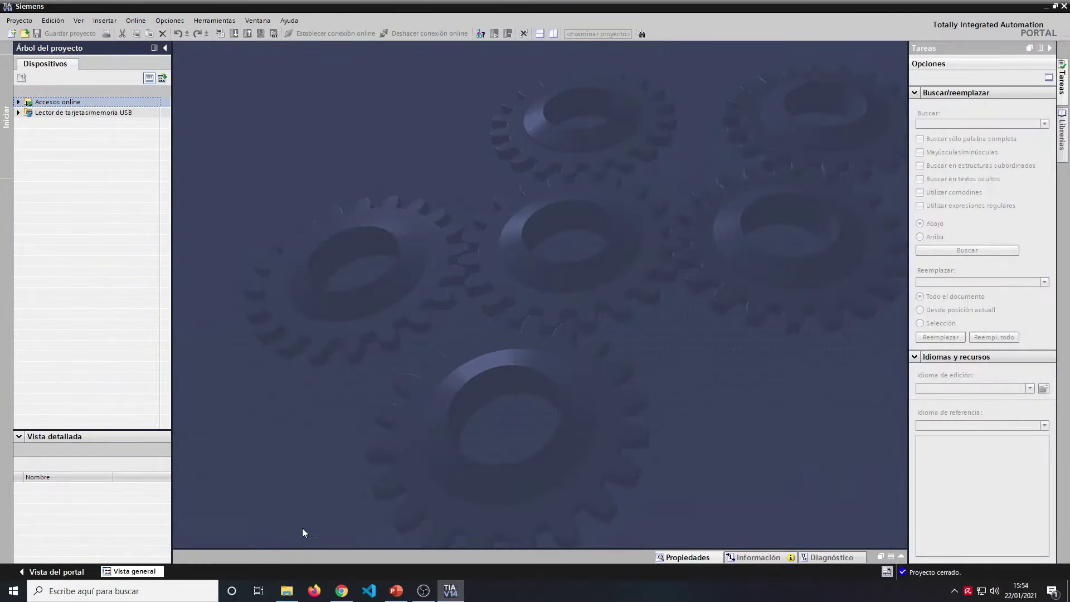
{"action": "left_click", "coordinate": [287, 591]}
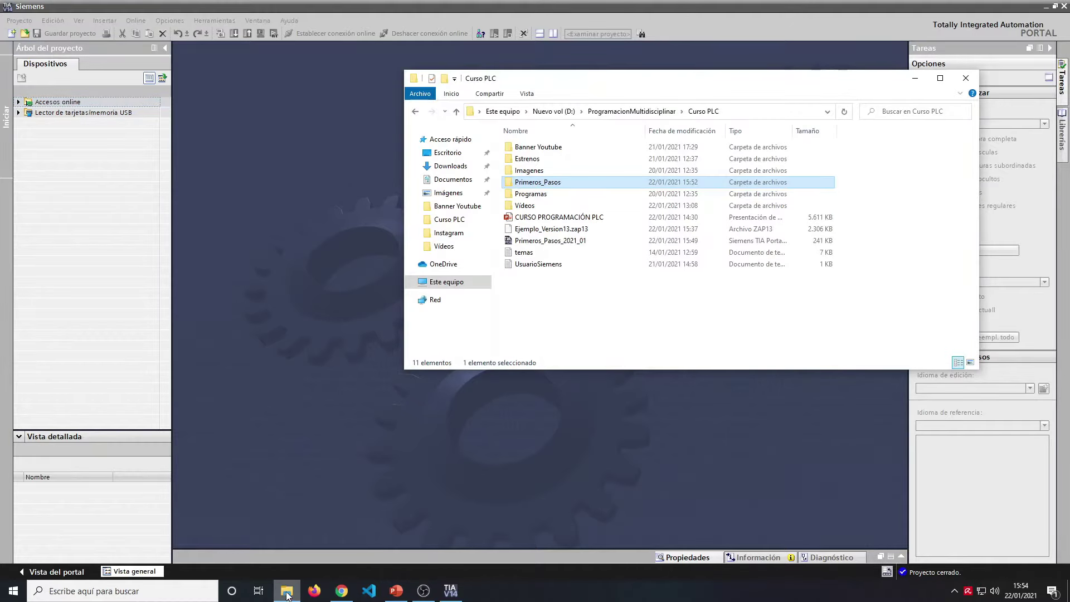
{"action": "left_click", "coordinate": [601, 231]}
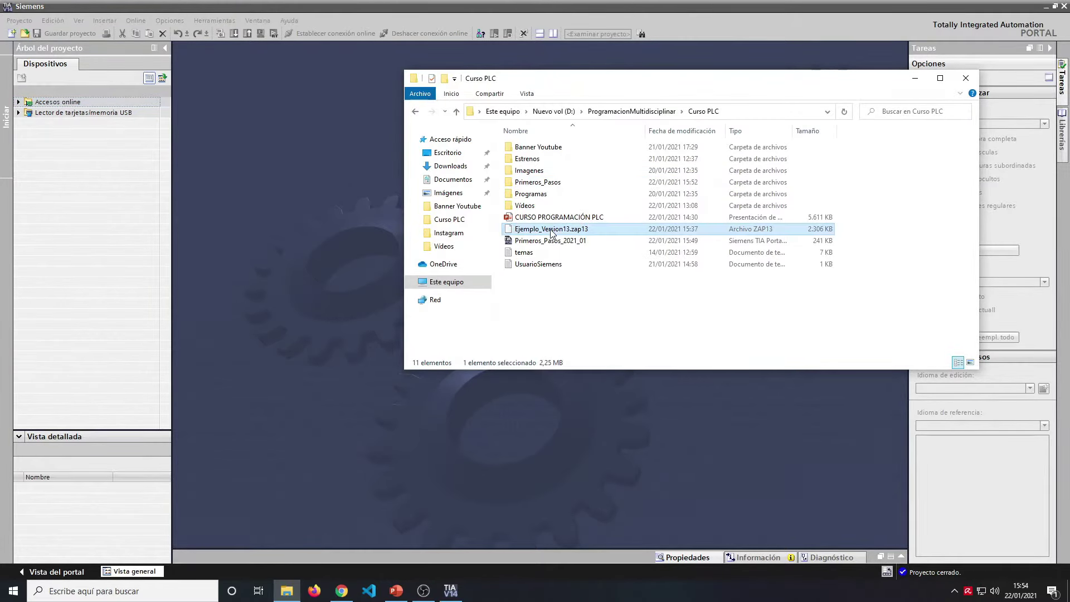
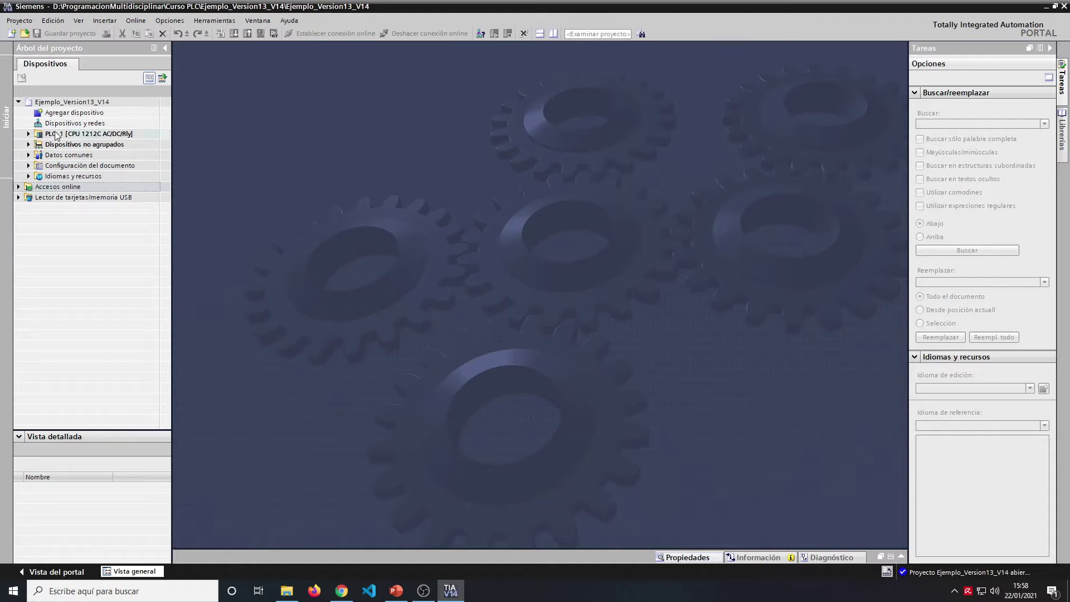
Step: Compile the hardware and software of PLC_1 in the Ejemplo_Version13_V14 project, changes only
{"action": "left_click", "coordinate": [29, 134]}
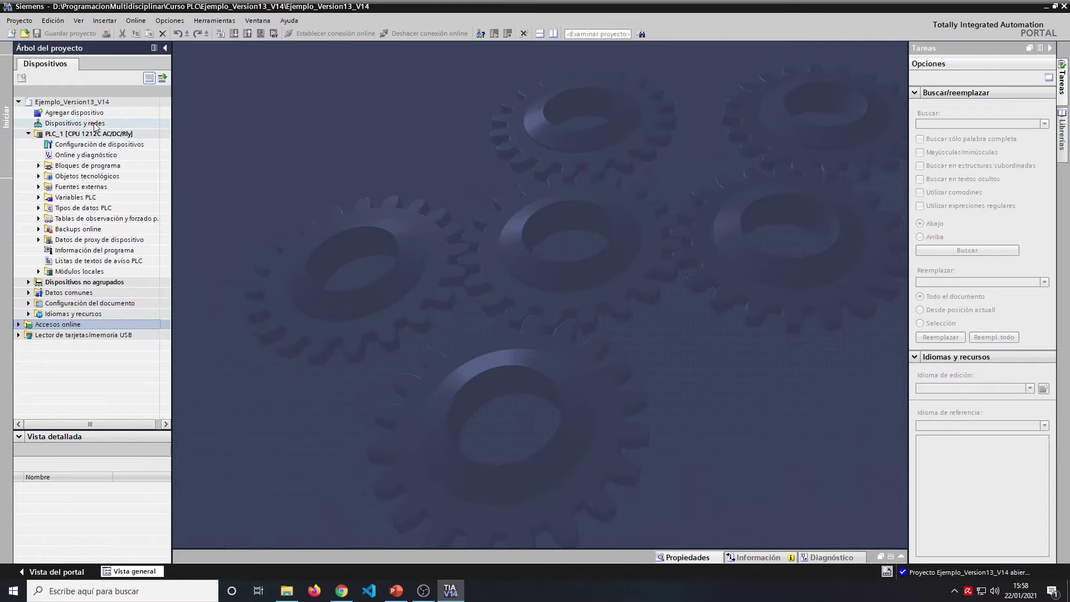
{"action": "left_click", "coordinate": [59, 134]}
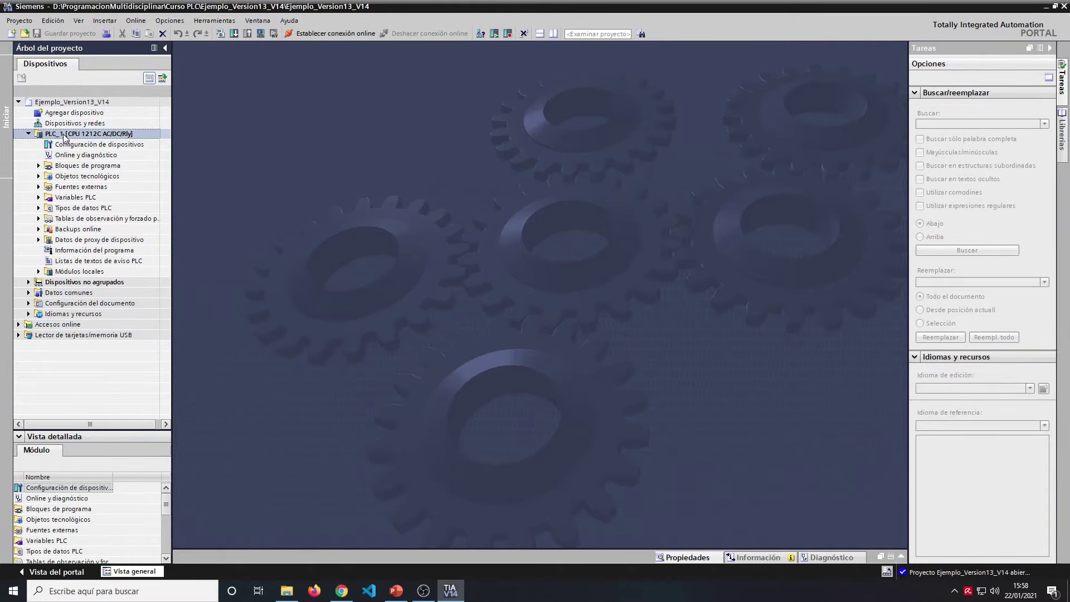
{"action": "right_click", "coordinate": [99, 138]}
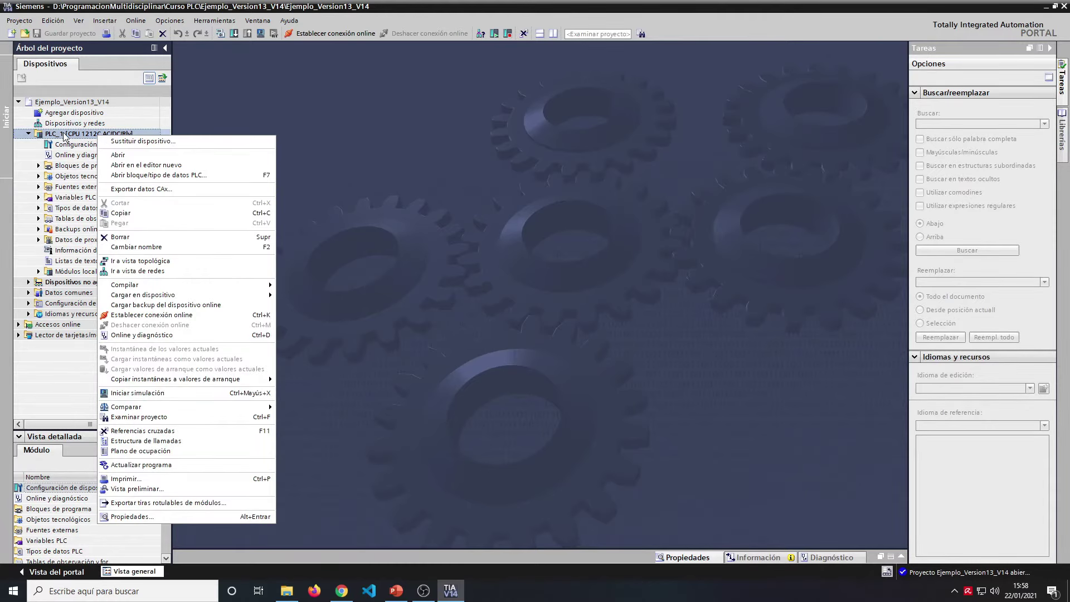
{"action": "left_click", "coordinate": [395, 131]}
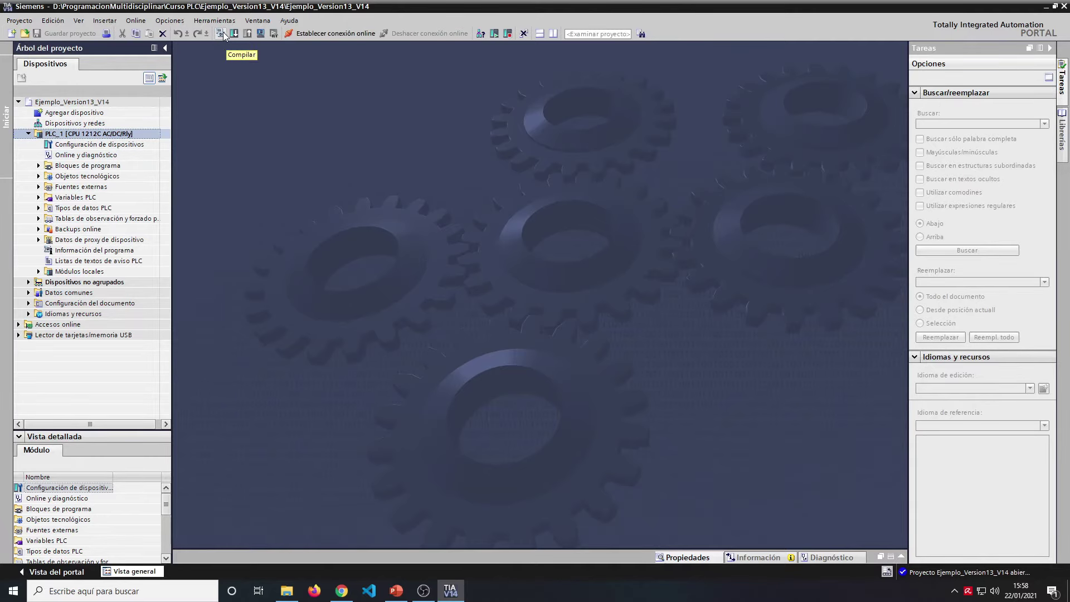
{"action": "right_click", "coordinate": [100, 134]}
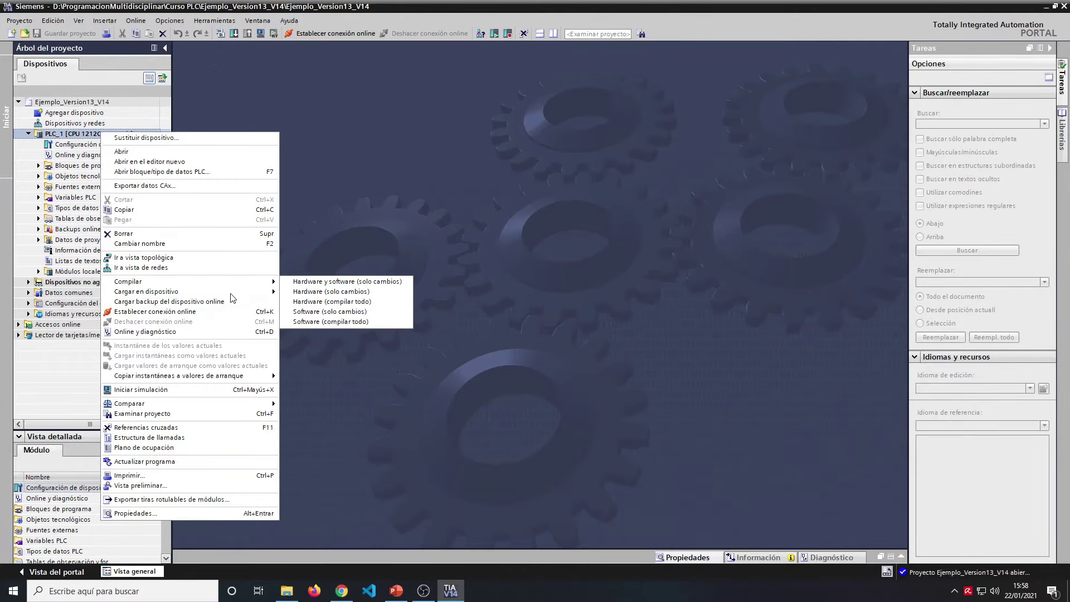
{"action": "left_click", "coordinate": [318, 283]}
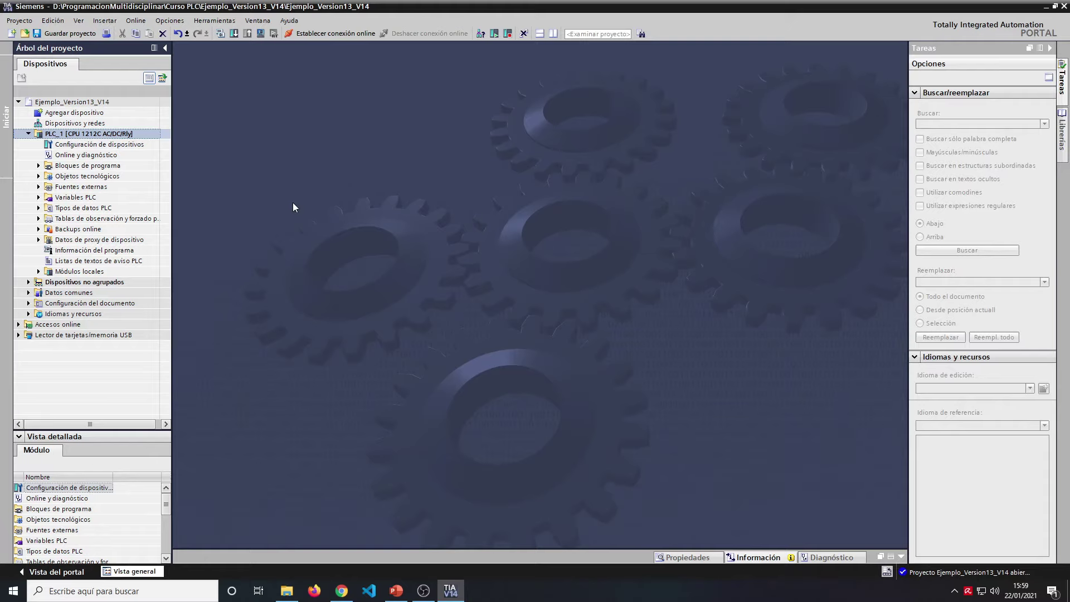
Step: Expand the program blocks of PLC_1 and open Main [OB1] to read its block comment
{"action": "left_click", "coordinate": [118, 159]}
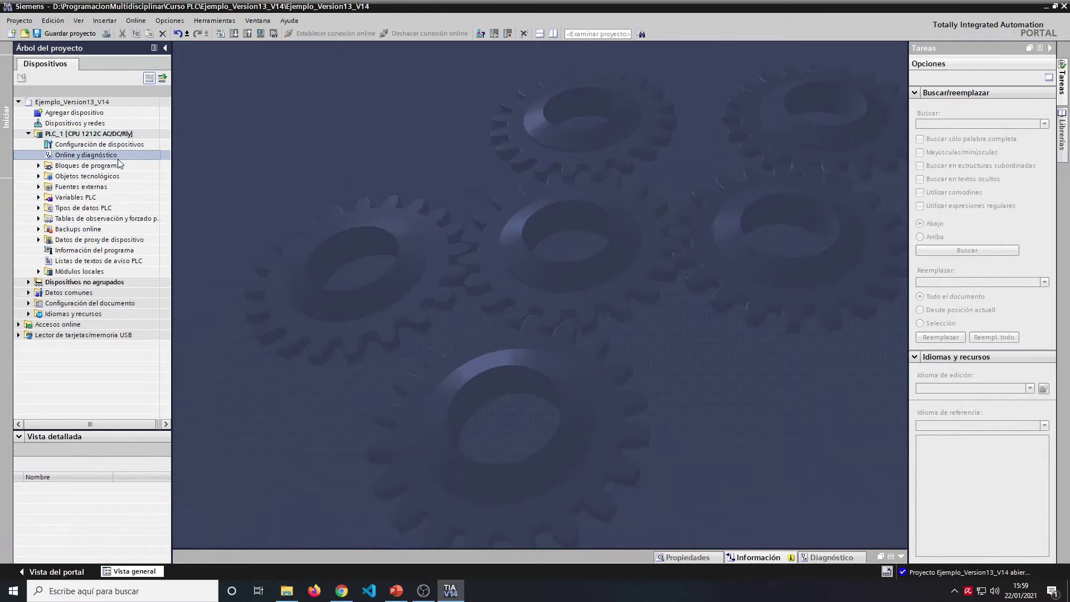
{"action": "left_click", "coordinate": [37, 168]}
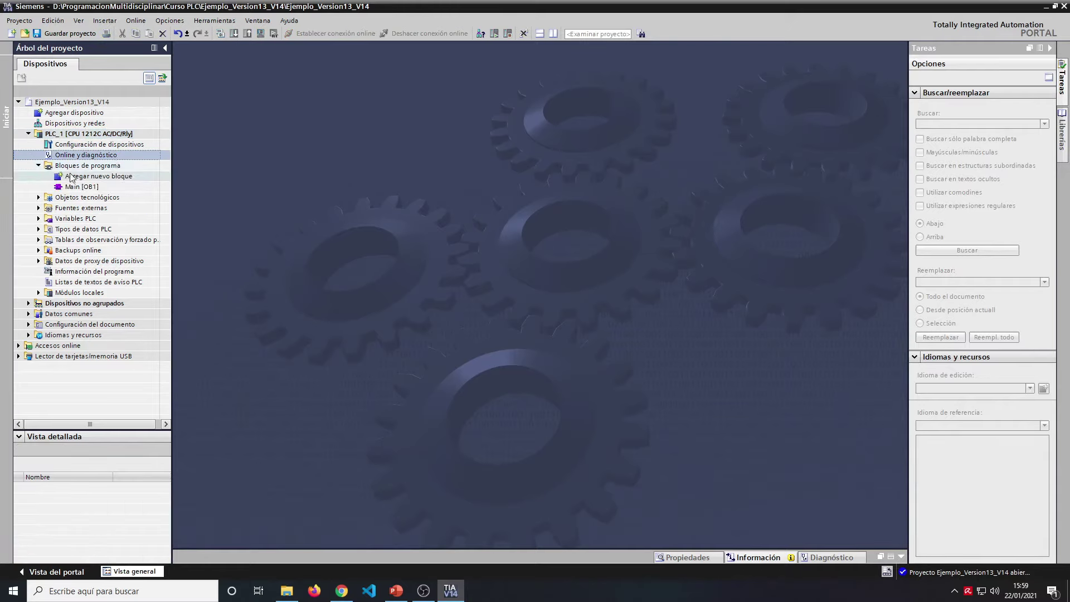
{"action": "double_click", "coordinate": [82, 187]}
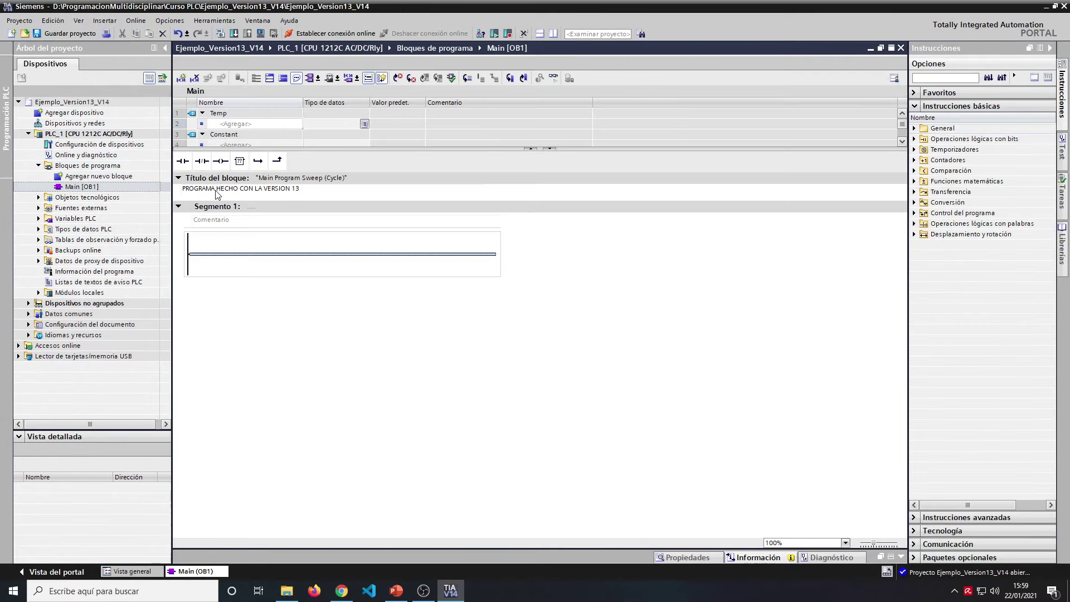
{"action": "left_click", "coordinate": [271, 303]}
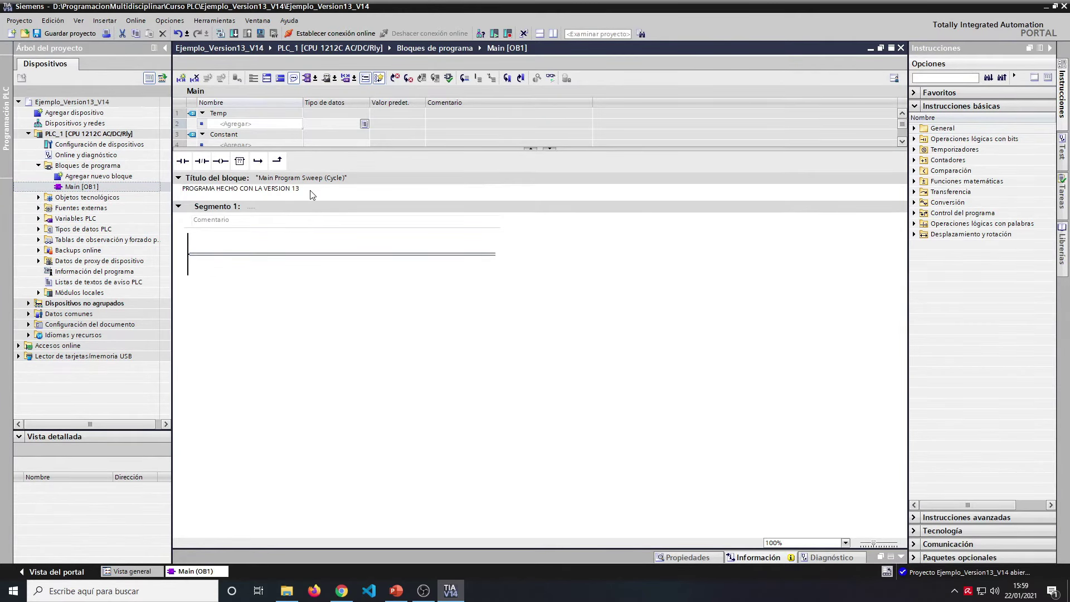
{"action": "mouse_move", "coordinate": [310, 191]}
{"action": "left_mouse_down"}
{"action": "mouse_move", "coordinate": [172, 188]}
{"action": "mouse_move", "coordinate": [310, 193]}
{"action": "left_mouse_up"}
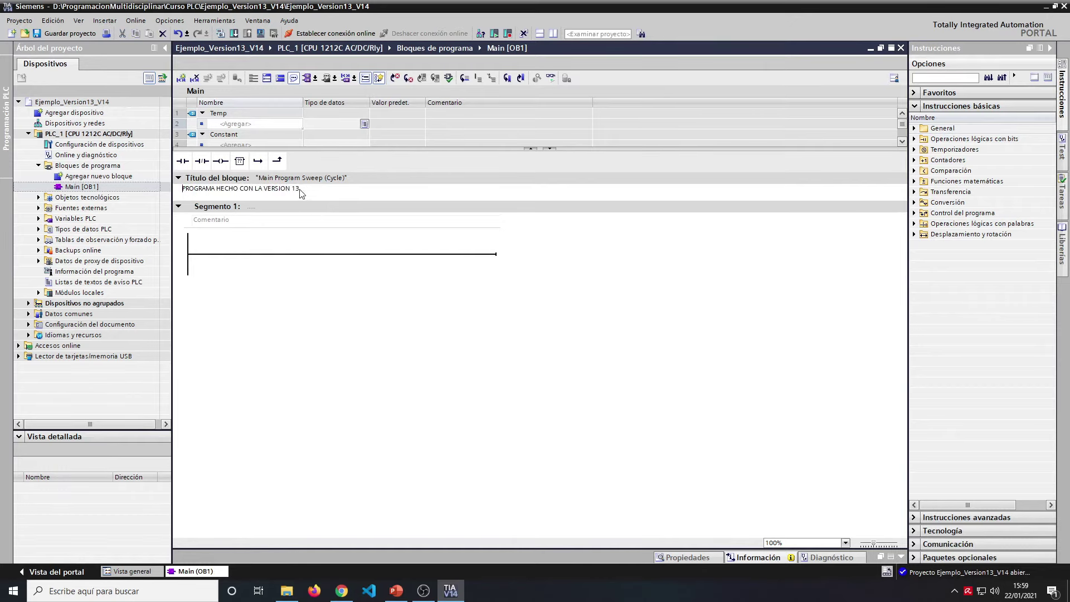
{"action": "left_click_drag", "start_coordinate": [195, 189], "coordinate": [319, 192]}
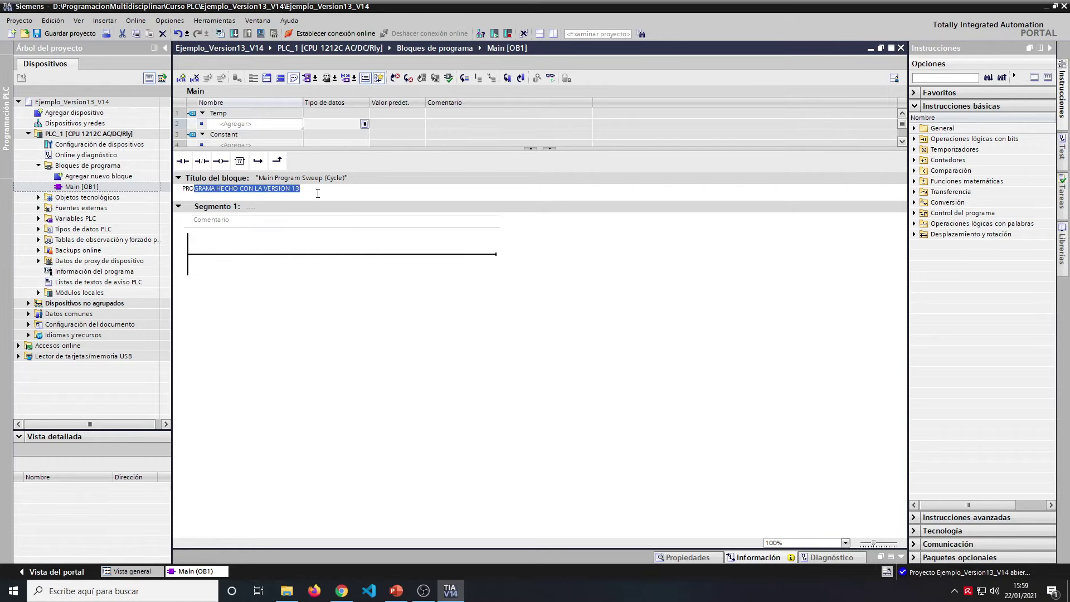
{"action": "left_click", "coordinate": [313, 311]}
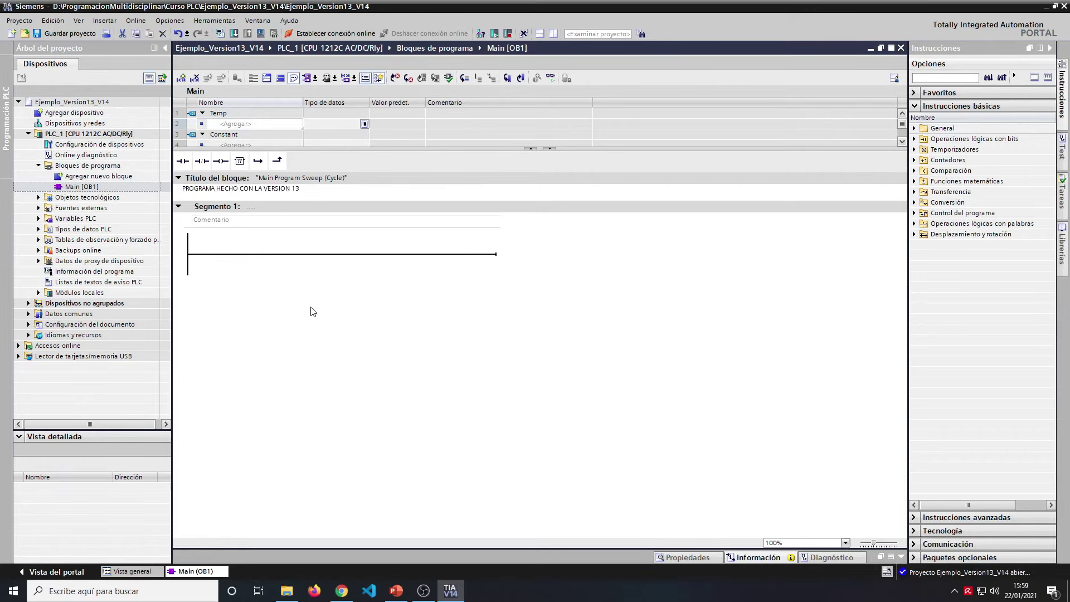
Step: Save the Ejemplo_Version13_V14 project and start archiving it
{"action": "left_click", "coordinate": [66, 33]}
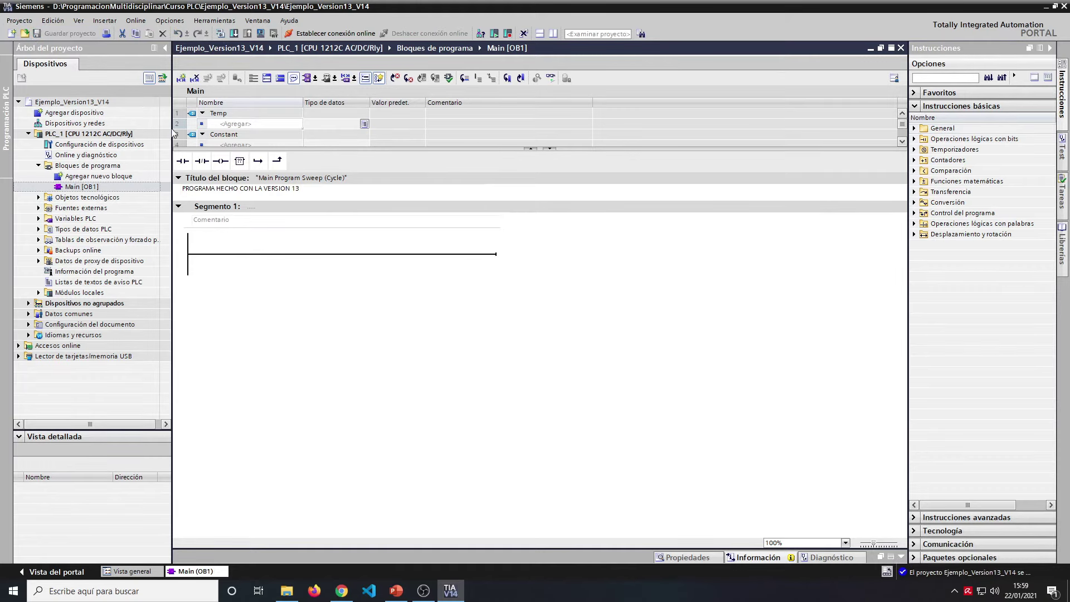
{"action": "left_click", "coordinate": [25, 21]}
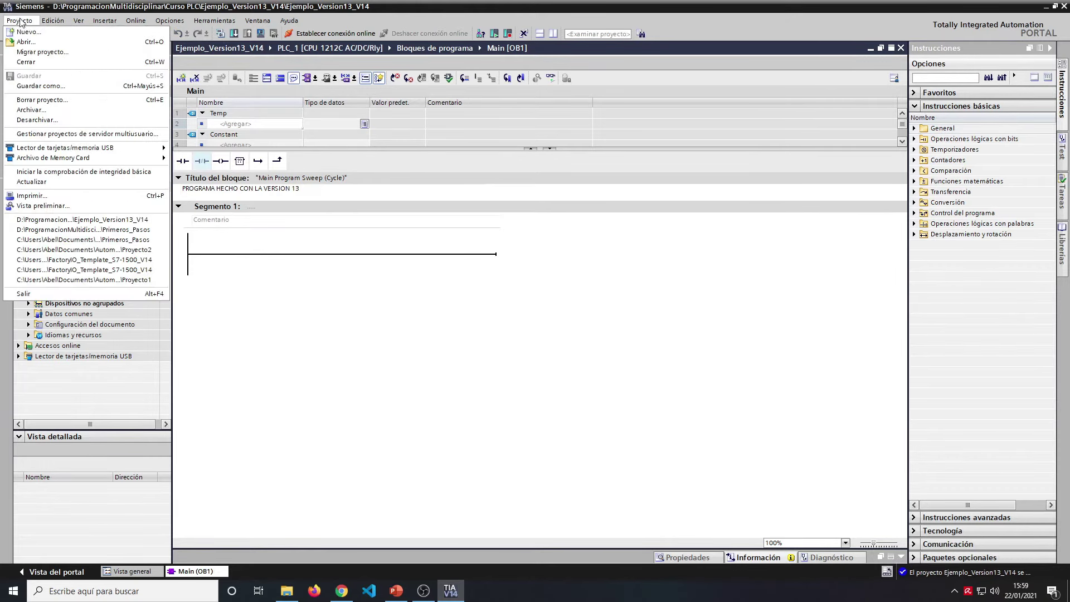
{"action": "left_click", "coordinate": [75, 111]}
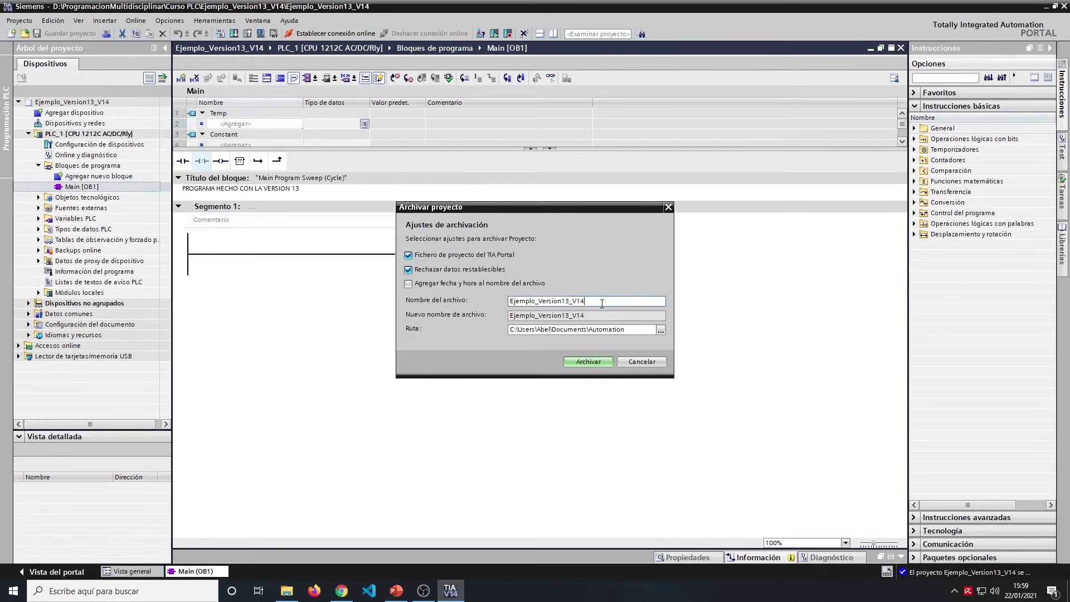
Step: Set the archive path to D:\ProgramacionMultidisciplinar\Curso PLC and archive the project
{"action": "left_click", "coordinate": [662, 331]}
{"action": "scroll", "coordinate": [541, 346], "scroll_direction": "down", "scroll_amount": 2}
{"action": "scroll", "coordinate": [532, 341], "scroll_direction": "up", "scroll_amount": 2}
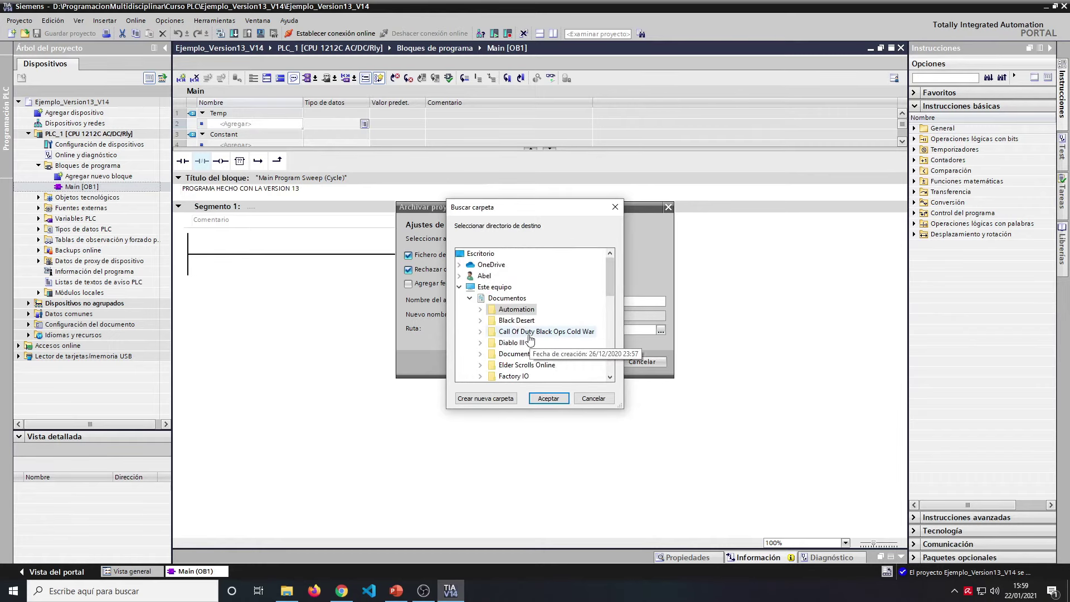
{"action": "left_click", "coordinate": [471, 298]}
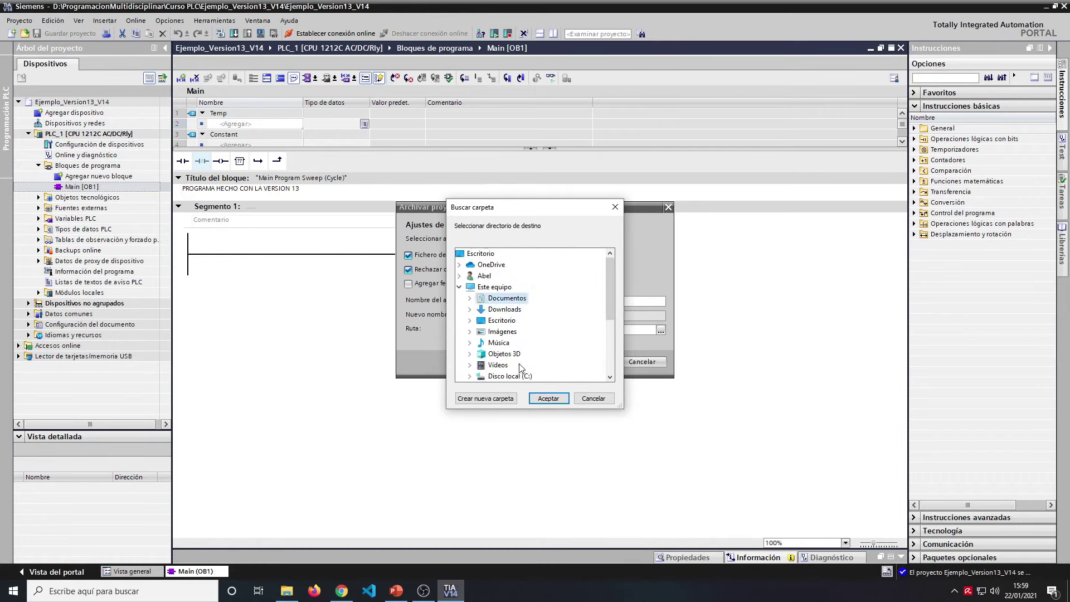
{"action": "scroll", "coordinate": [520, 367], "scroll_direction": "down", "scroll_amount": 1}
{"action": "double_click", "coordinate": [518, 354]}
{"action": "scroll", "coordinate": [518, 334], "scroll_direction": "down", "scroll_amount": 1}
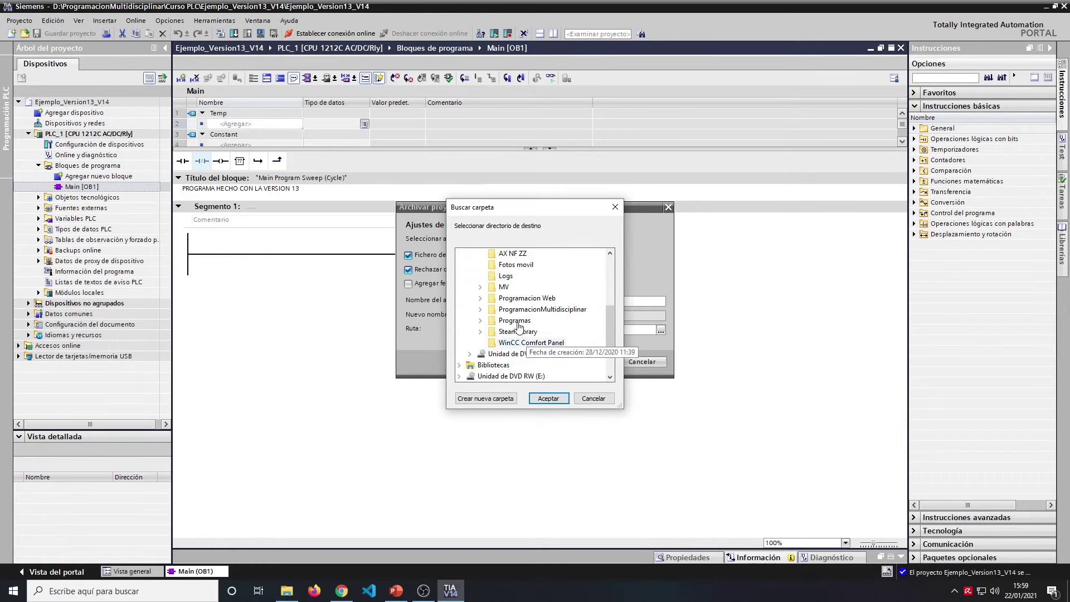
{"action": "double_click", "coordinate": [542, 309]}
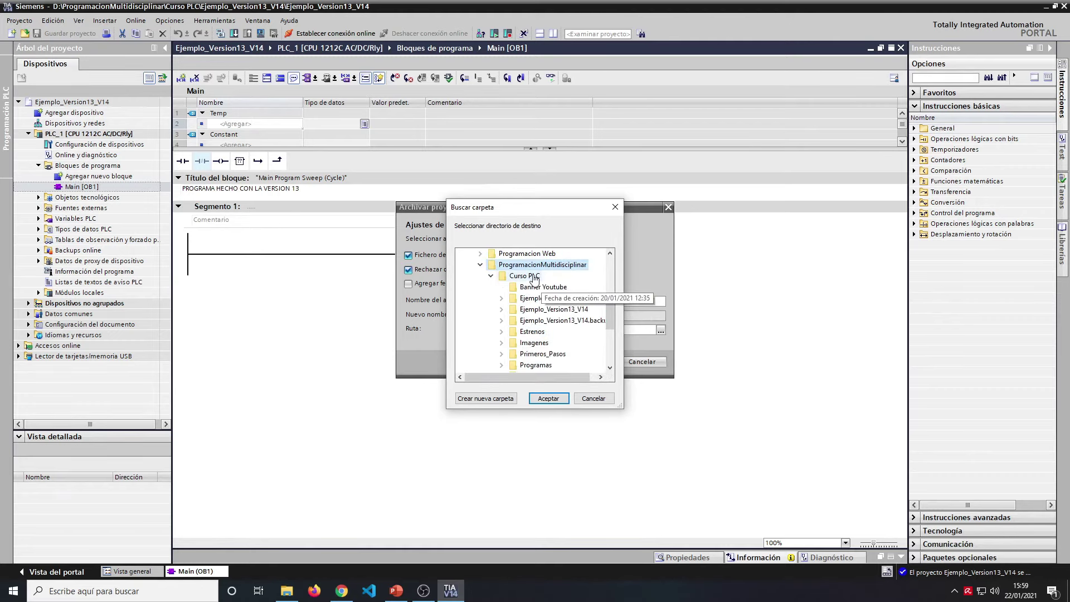
{"action": "left_click", "coordinate": [529, 275]}
{"action": "left_click", "coordinate": [548, 397]}
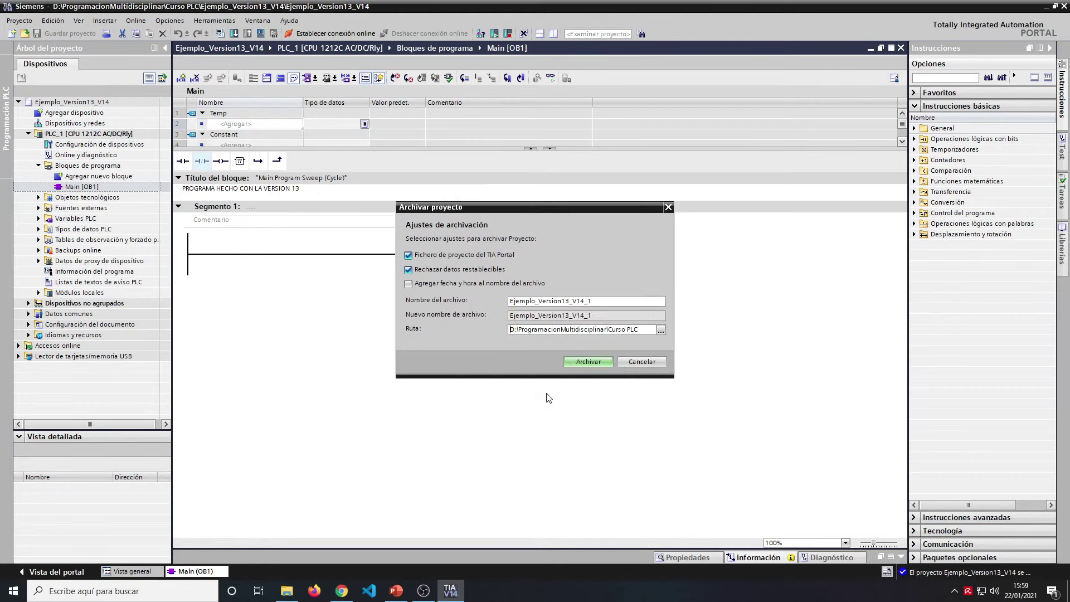
{"action": "left_click", "coordinate": [590, 363]}
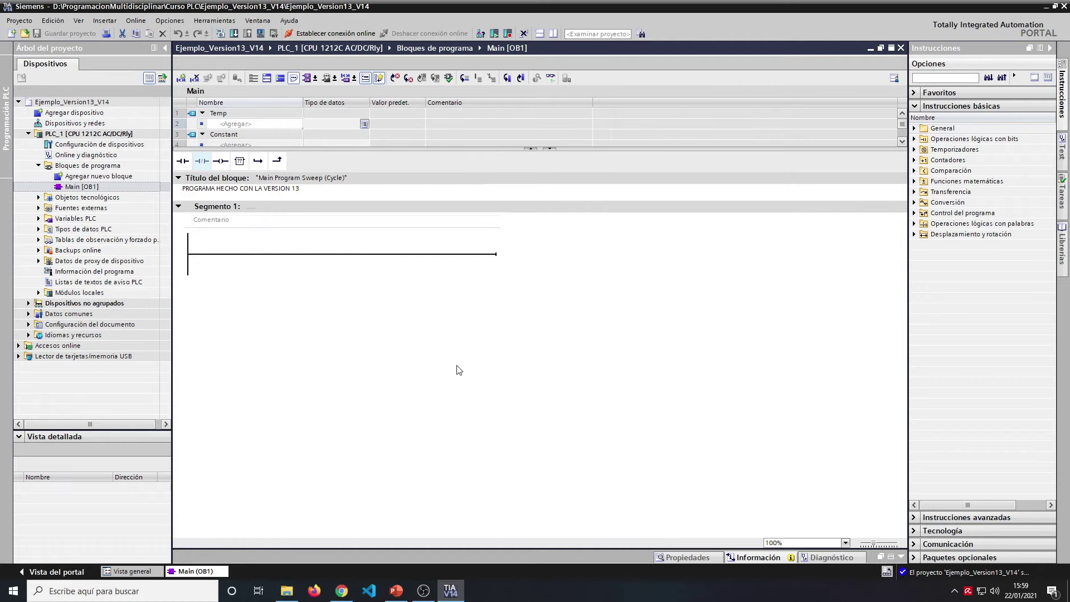
Step: In File Explorer, compare the Ejemplo_Version13.zap13 and Ejemplo_Version13_V14_1 archives in the Curso PLC folder
{"action": "left_click", "coordinate": [296, 586]}
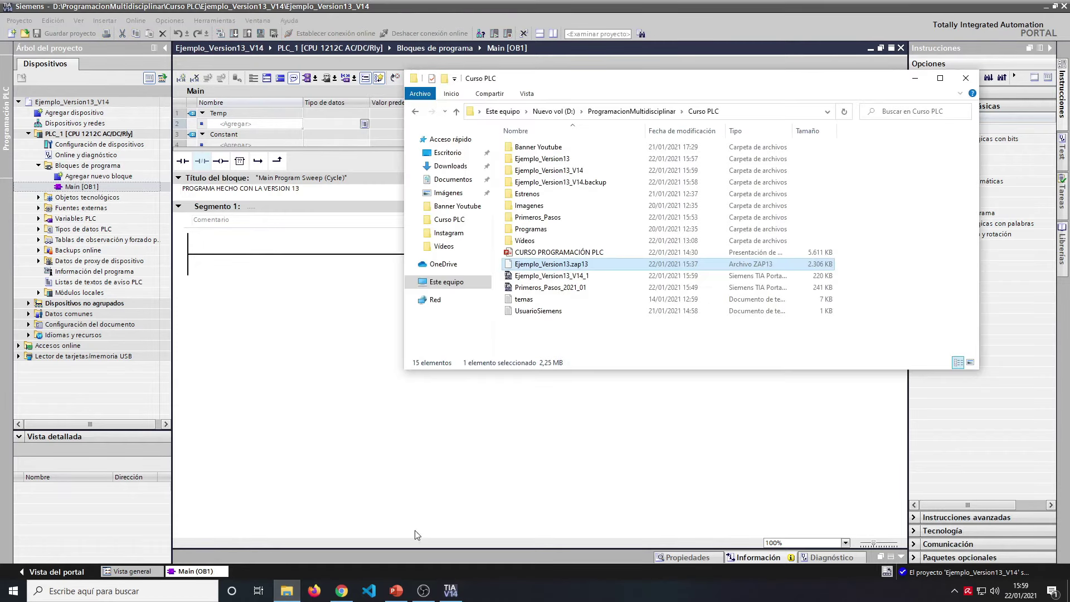
{"action": "left_click", "coordinate": [522, 277]}
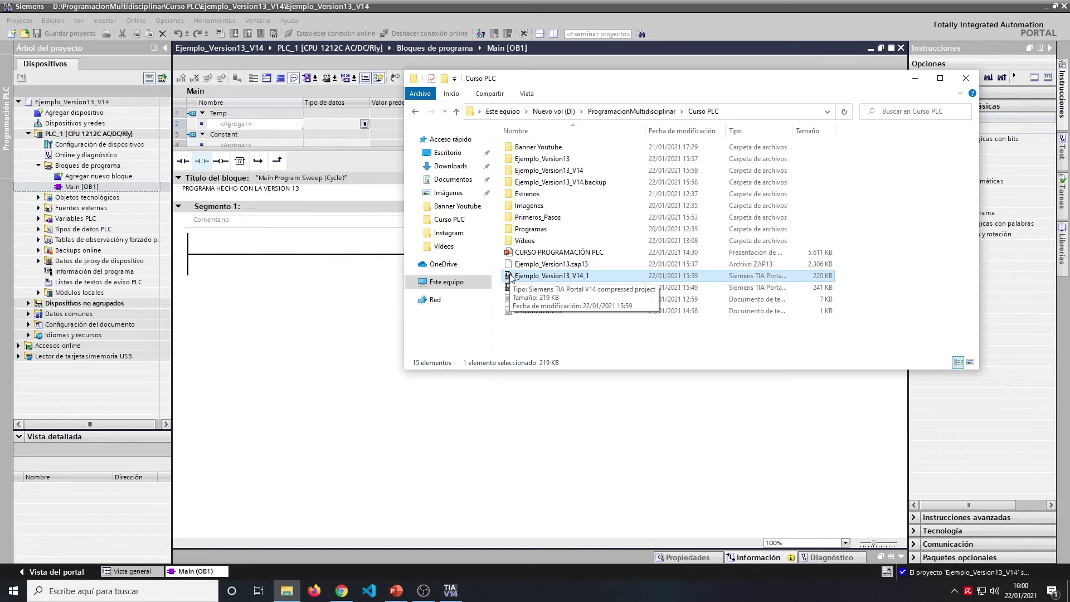
{"action": "left_click", "coordinate": [554, 267]}
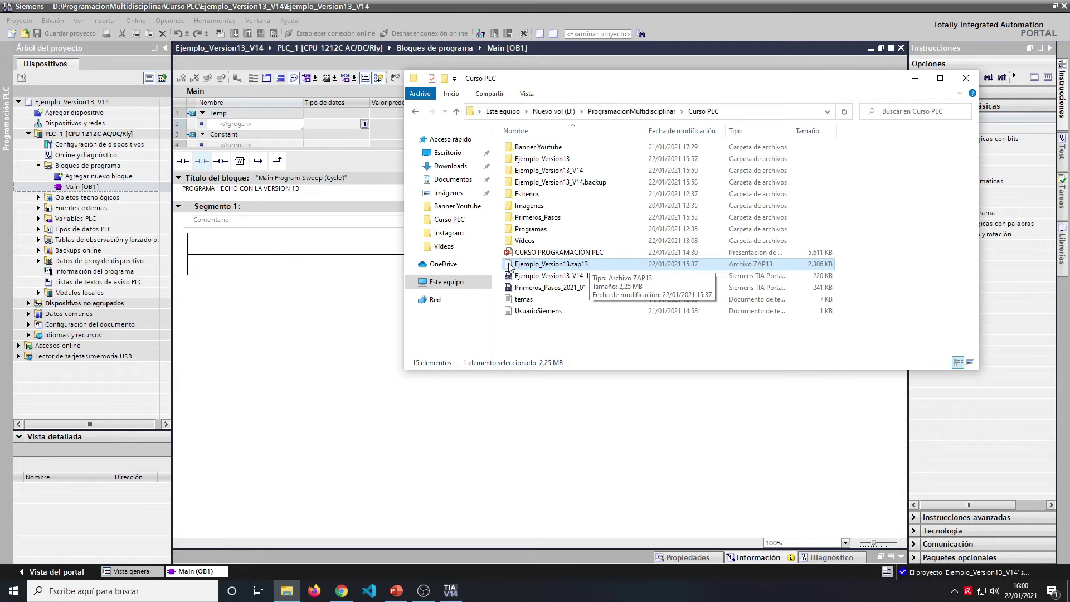
{"action": "left_click", "coordinate": [534, 276]}
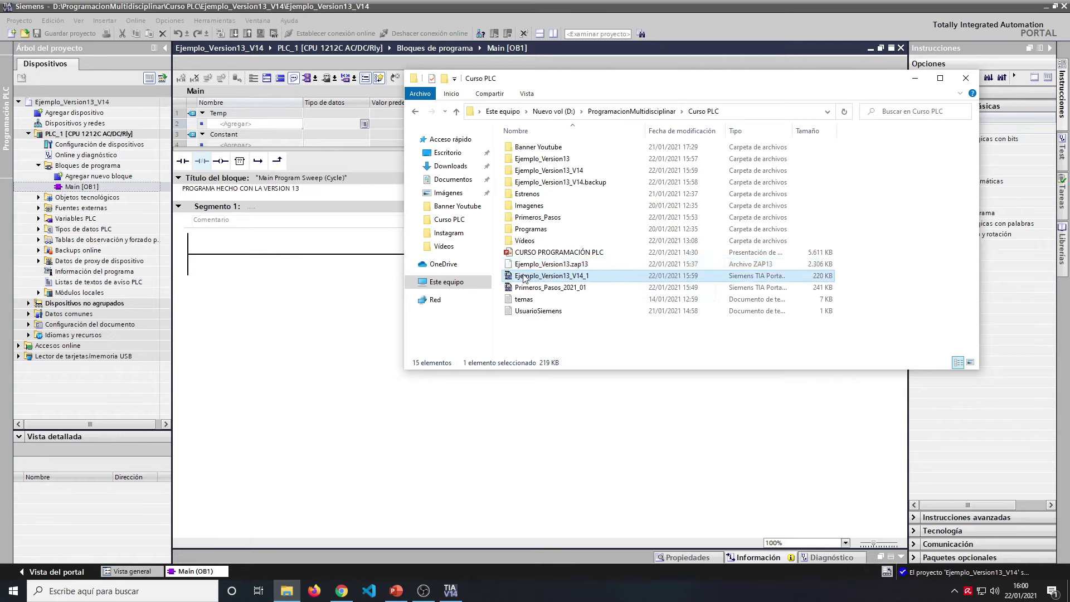
{"action": "left_click", "coordinate": [556, 266]}
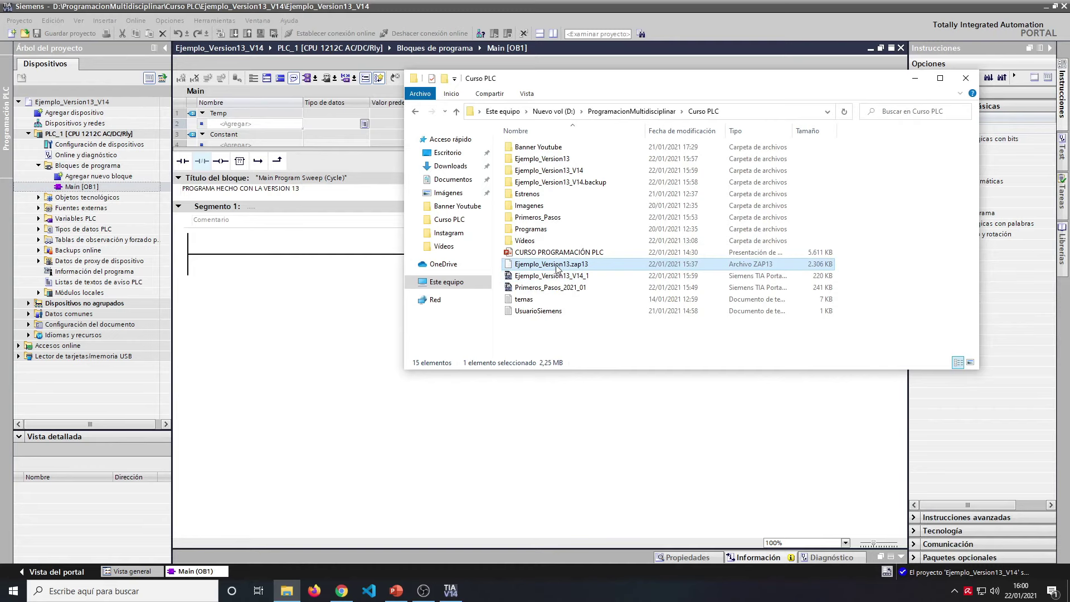
{"action": "left_click", "coordinate": [549, 277]}
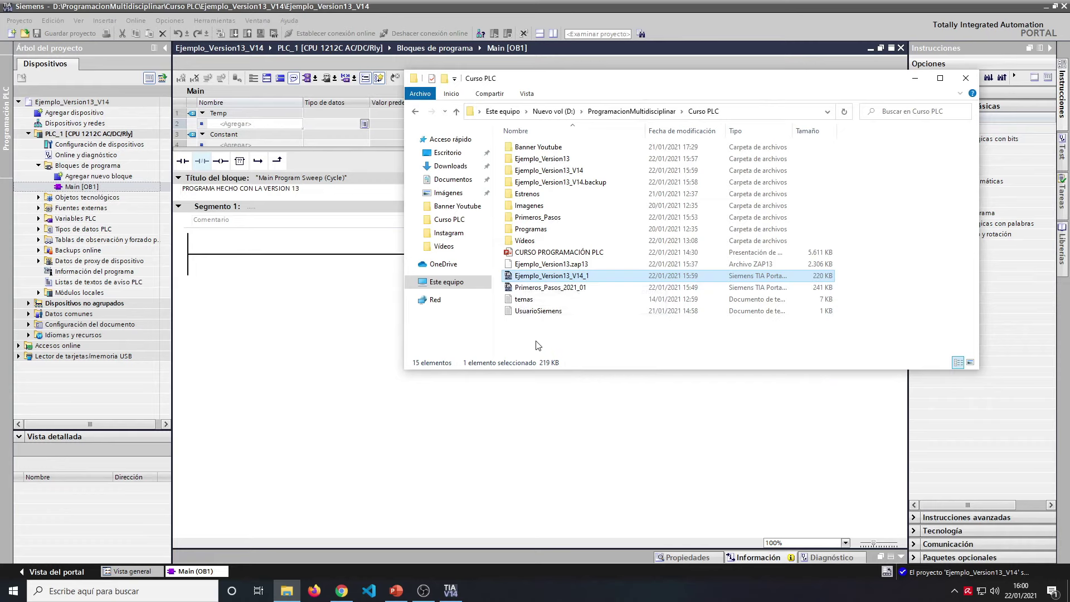
Step: Delete the Ejemplo_Version13_V14.backup folder from Curso PLC
{"action": "left_click", "coordinate": [571, 172]}
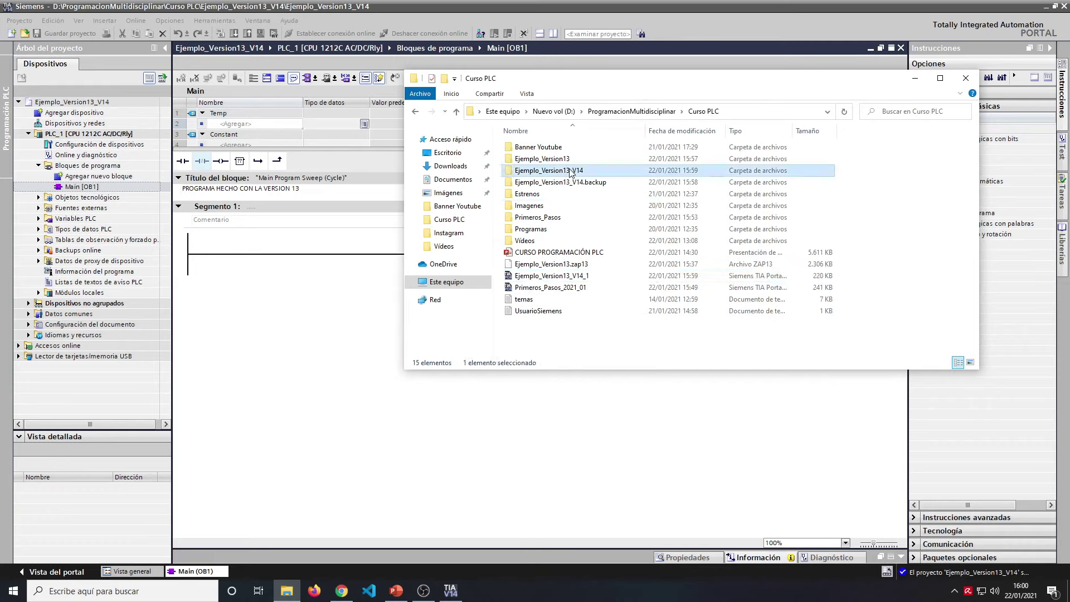
{"action": "left_click", "coordinate": [594, 183]}
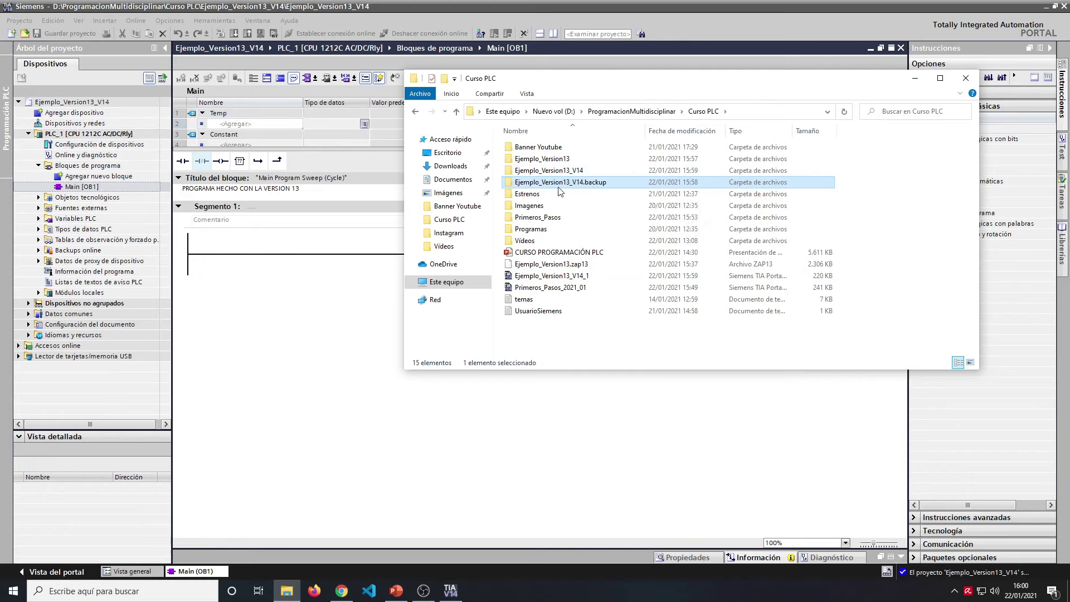
{"action": "key", "text": "Delete"}
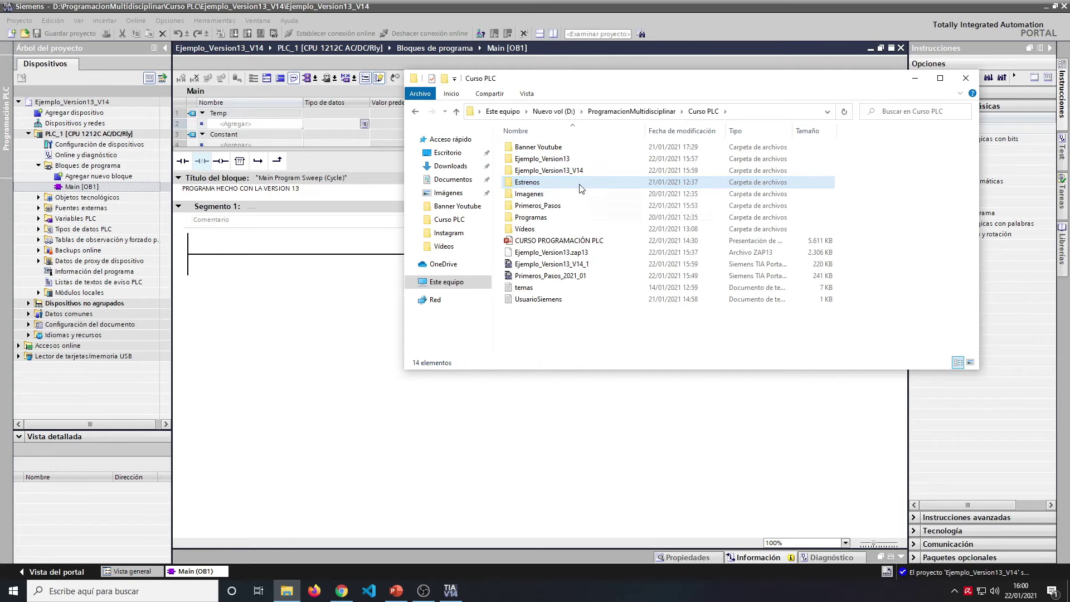
Step: Try to delete the Ejemplo_Version13_V14 folder from Curso PLC, and return to TIA Portal
{"action": "left_click", "coordinate": [568, 173]}
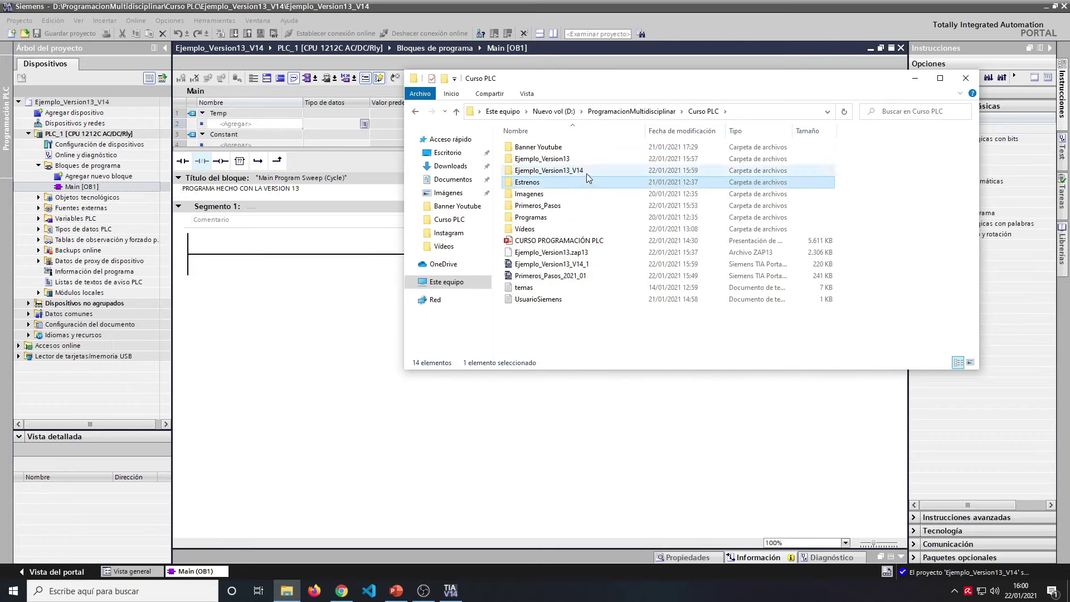
{"action": "key", "text": "Delete"}
{"action": "left_click", "coordinate": [574, 247]}
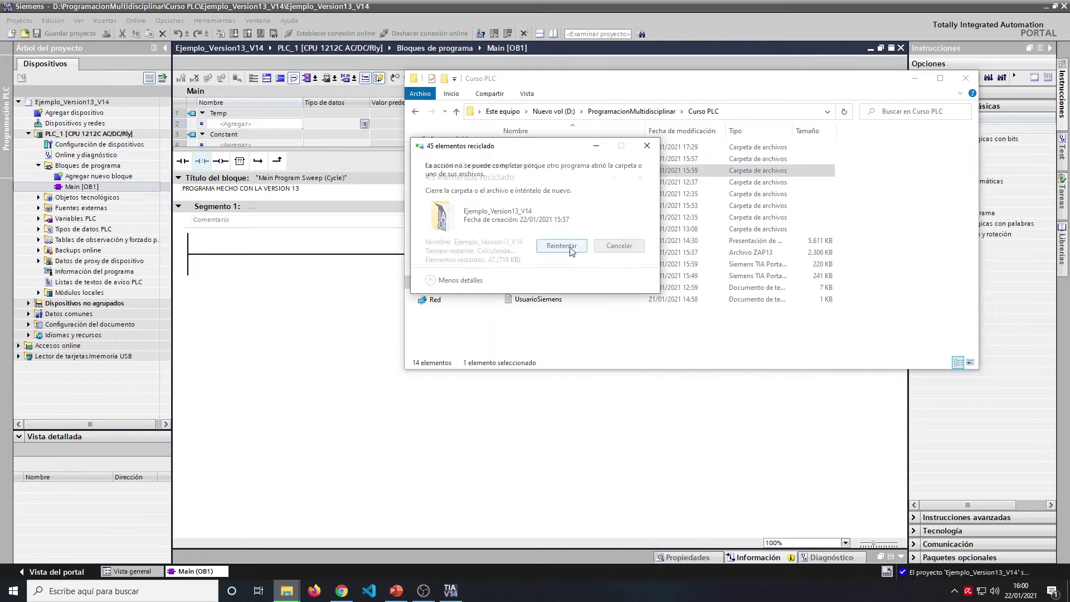
{"action": "left_click", "coordinate": [619, 245]}
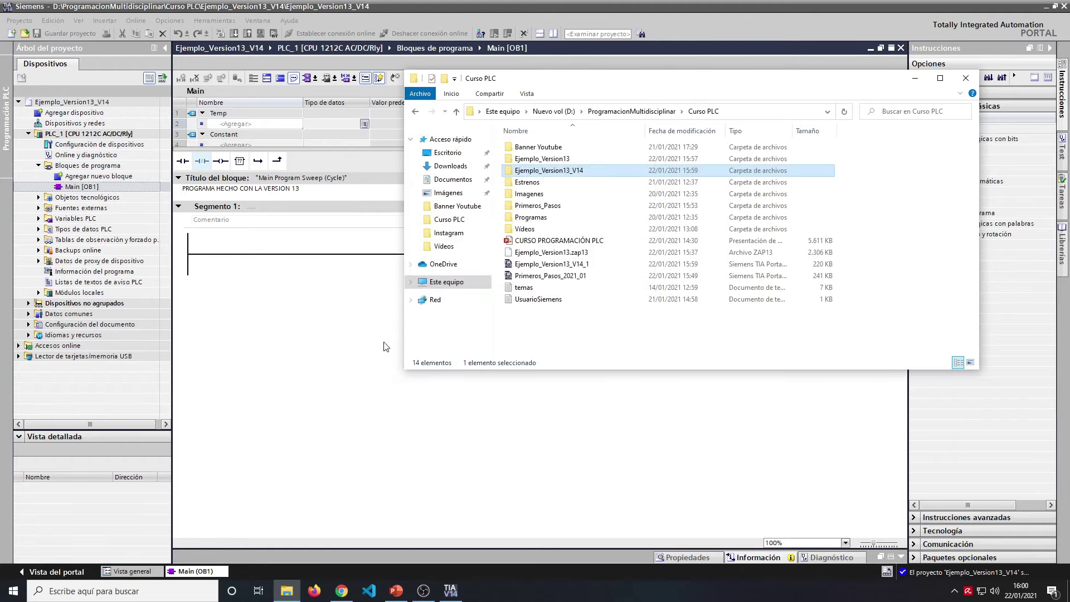
{"action": "left_click", "coordinate": [322, 304]}
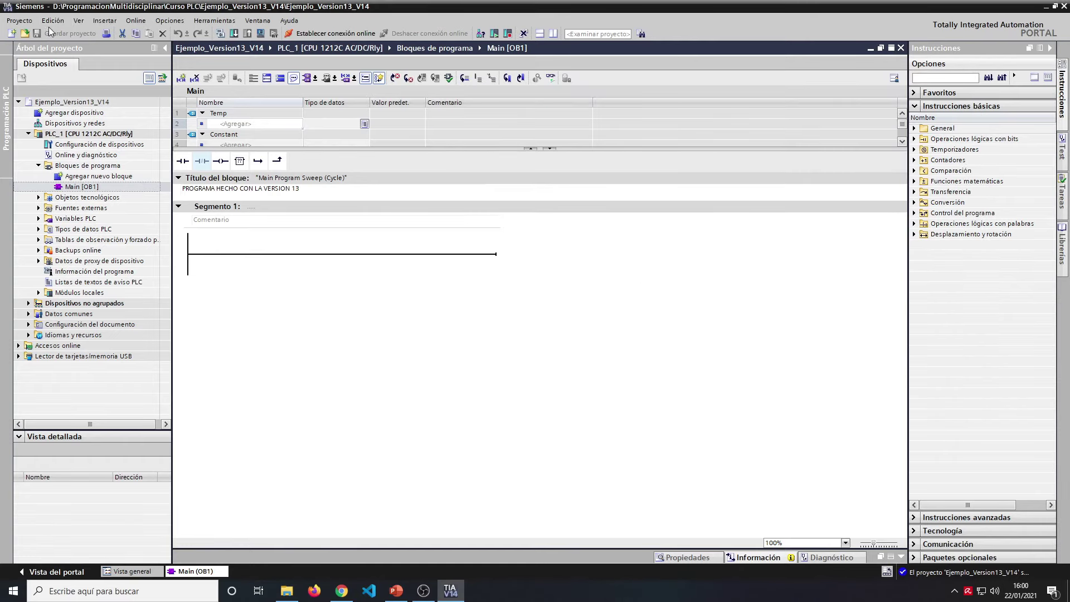
Step: Close the open project, delete the Ejemplo_Version13_V14 folder from Curso PLC in File Explorer, and return to TIA Portal
{"action": "left_click", "coordinate": [21, 21]}
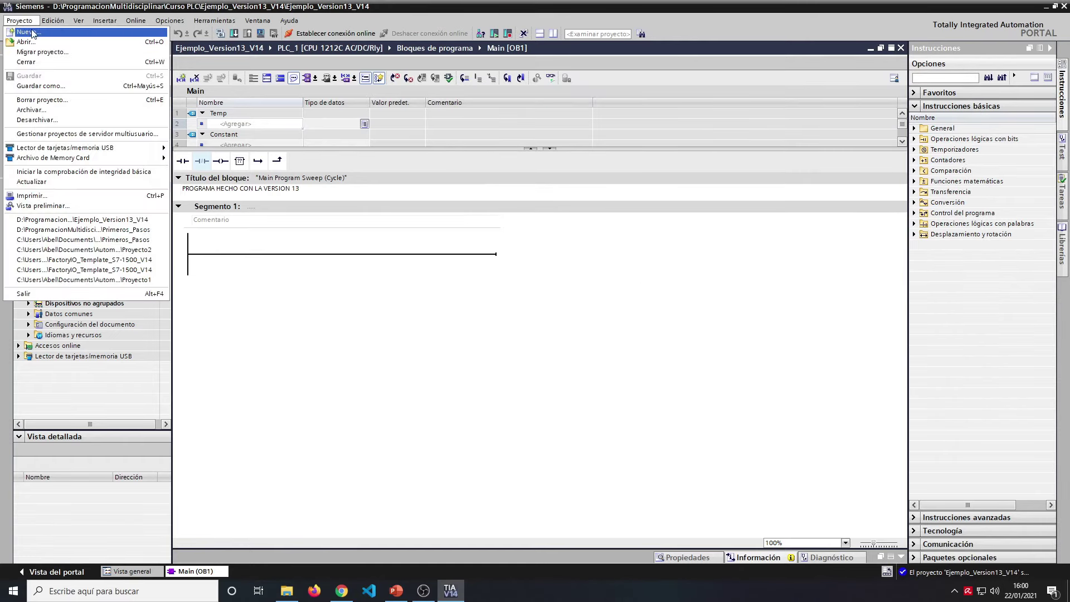
{"action": "left_click", "coordinate": [31, 62]}
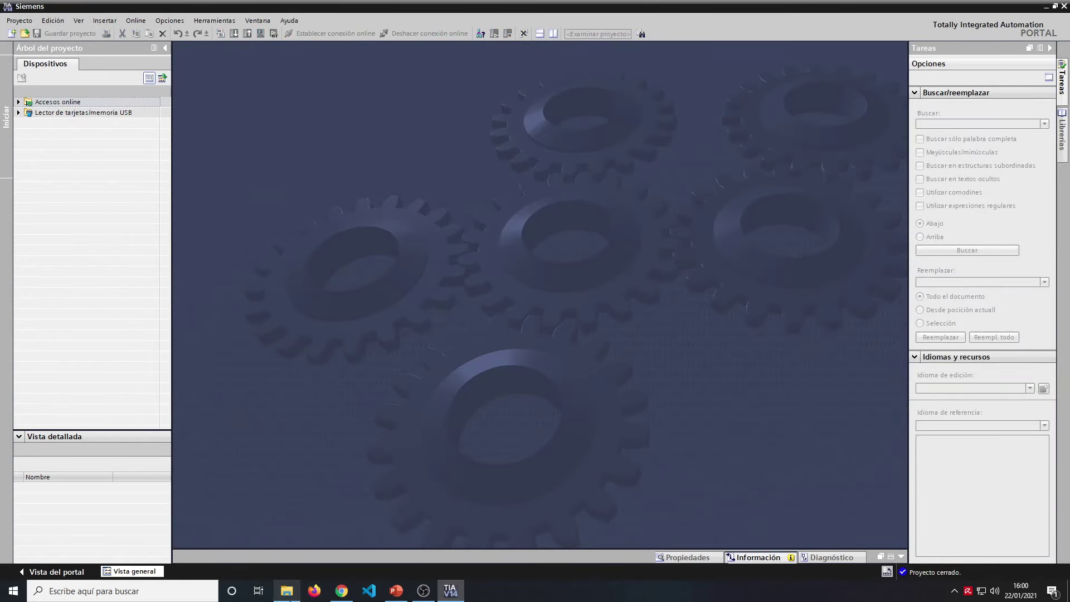
{"action": "left_click", "coordinate": [286, 590]}
{"action": "left_click", "coordinate": [590, 177]}
{"action": "key", "text": "Delete"}
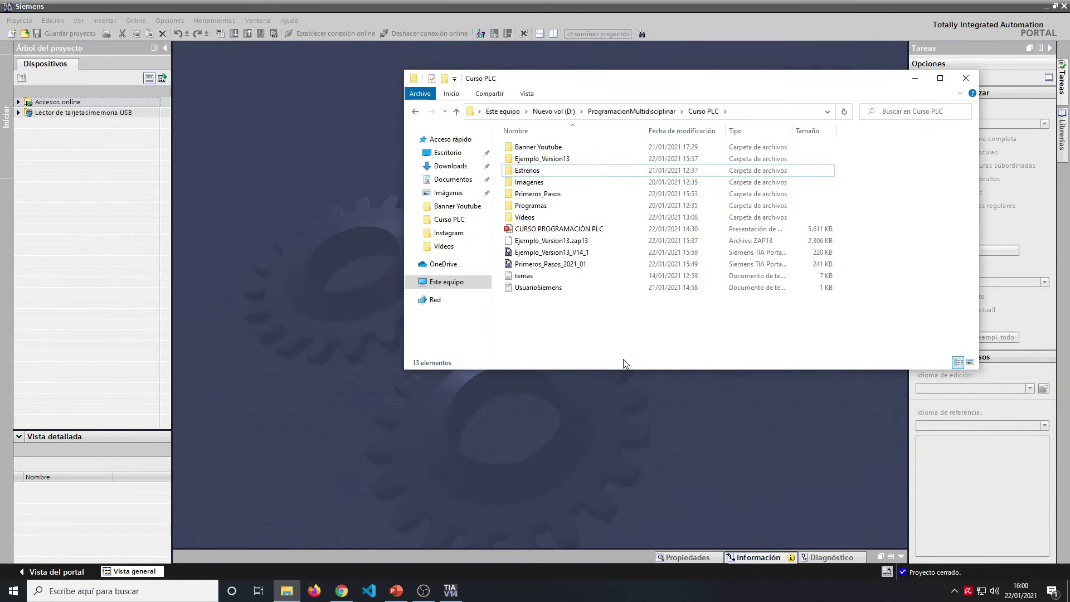
{"action": "left_click", "coordinate": [588, 253]}
{"action": "left_click", "coordinate": [335, 277]}
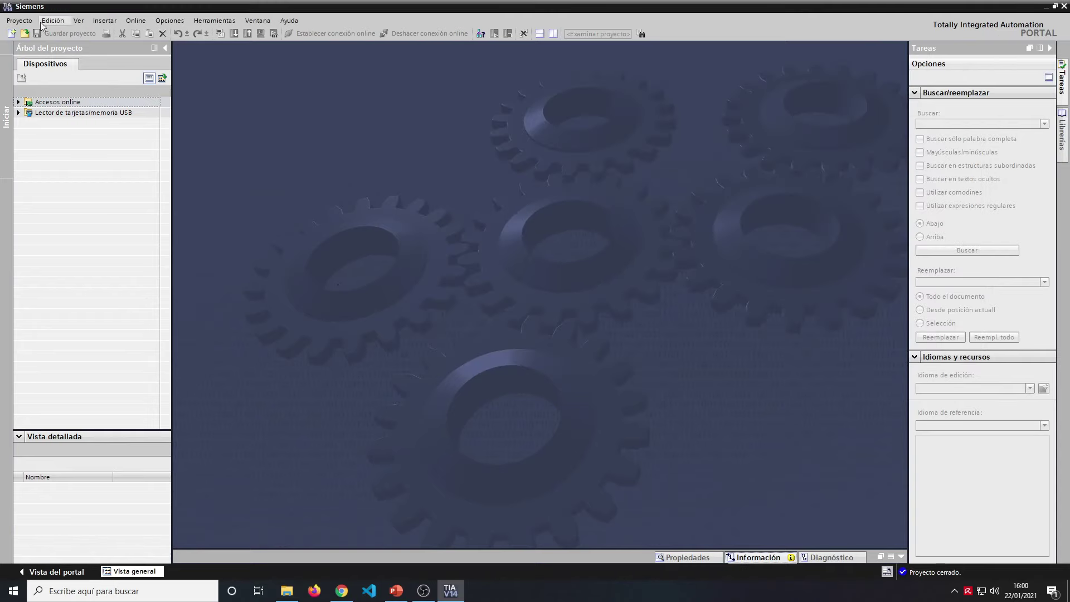
Step: Choose the Ejemplo_Version13_V14_1 archive in the Curso PLC folder as the project to retrieve
{"action": "left_click", "coordinate": [19, 20]}
{"action": "left_click", "coordinate": [84, 119]}
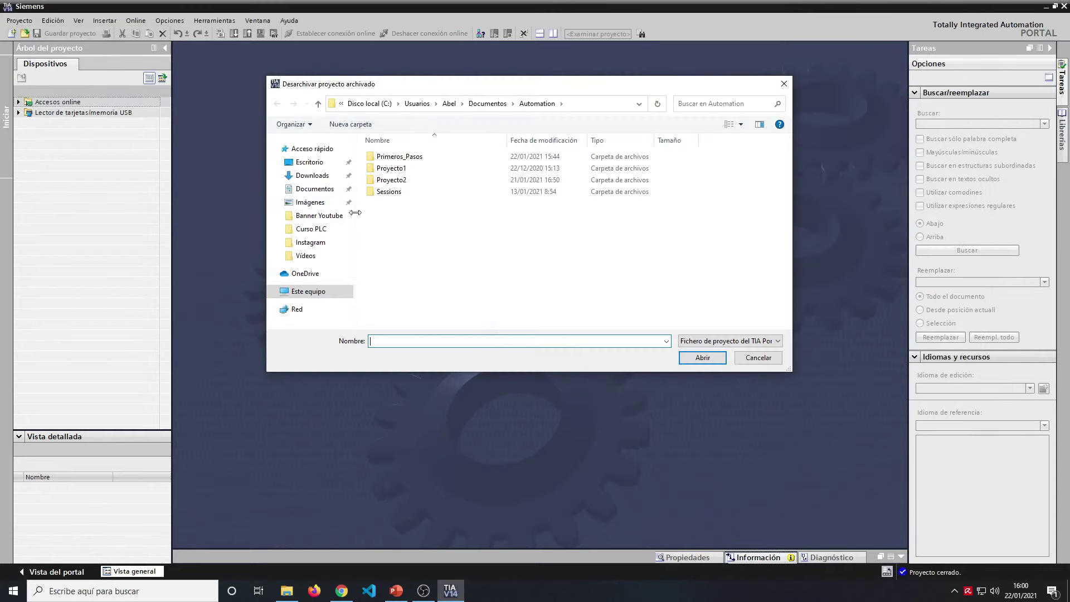
{"action": "left_click", "coordinate": [314, 231]}
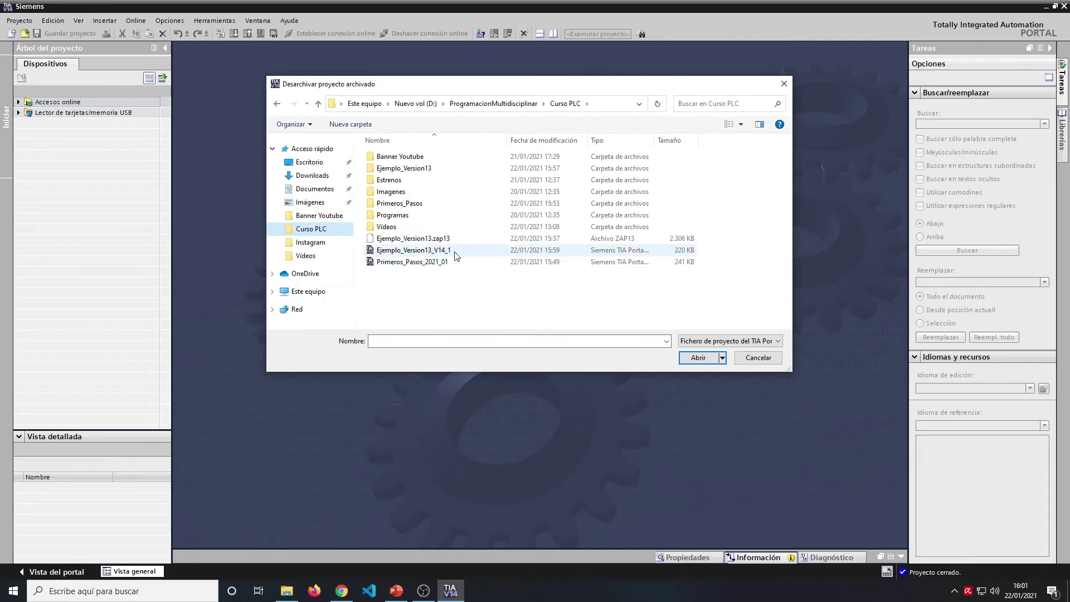
{"action": "left_click", "coordinate": [412, 252]}
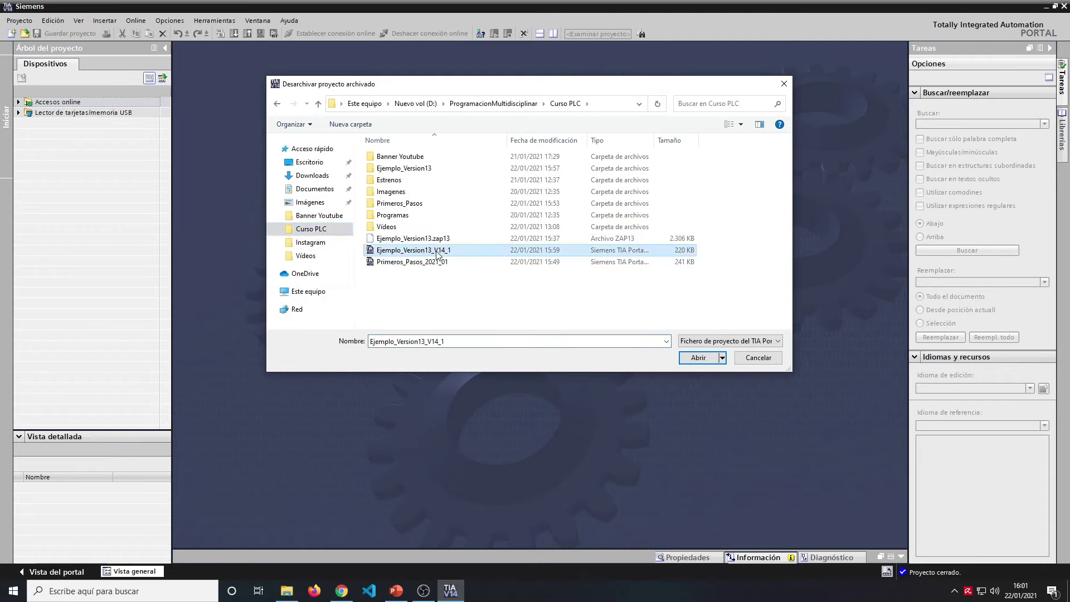
{"action": "left_click", "coordinate": [698, 358]}
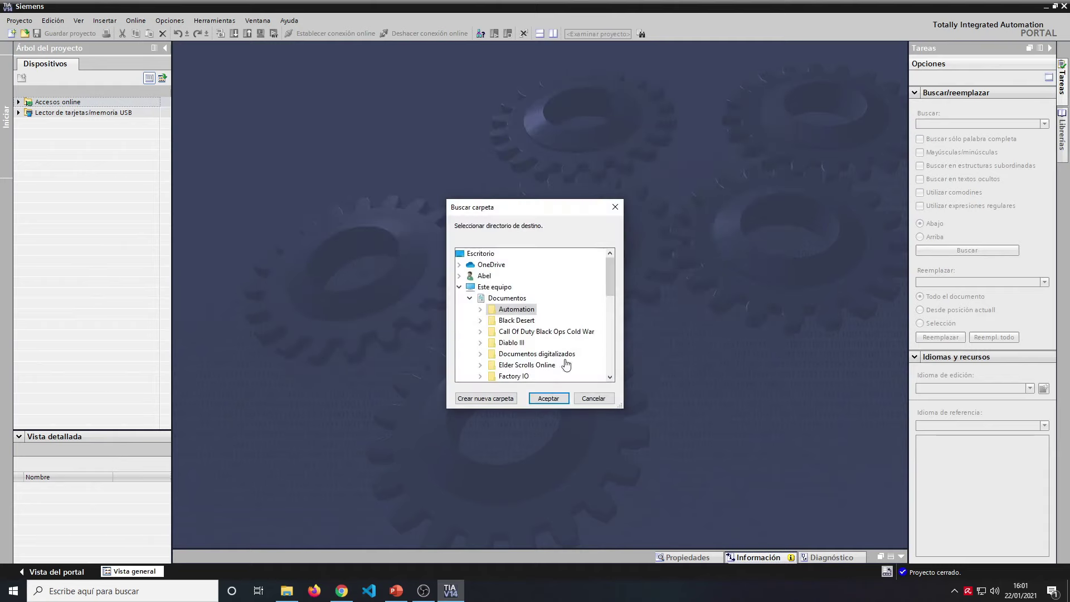
Step: Set D:\ProgramacionMultidisciplinar\Curso PLC as the destination directory and retrieve the archived project there
{"action": "scroll", "coordinate": [530, 346], "scroll_direction": "down", "scroll_amount": 3}
{"action": "scroll", "coordinate": [518, 334], "scroll_direction": "down", "scroll_amount": 4}
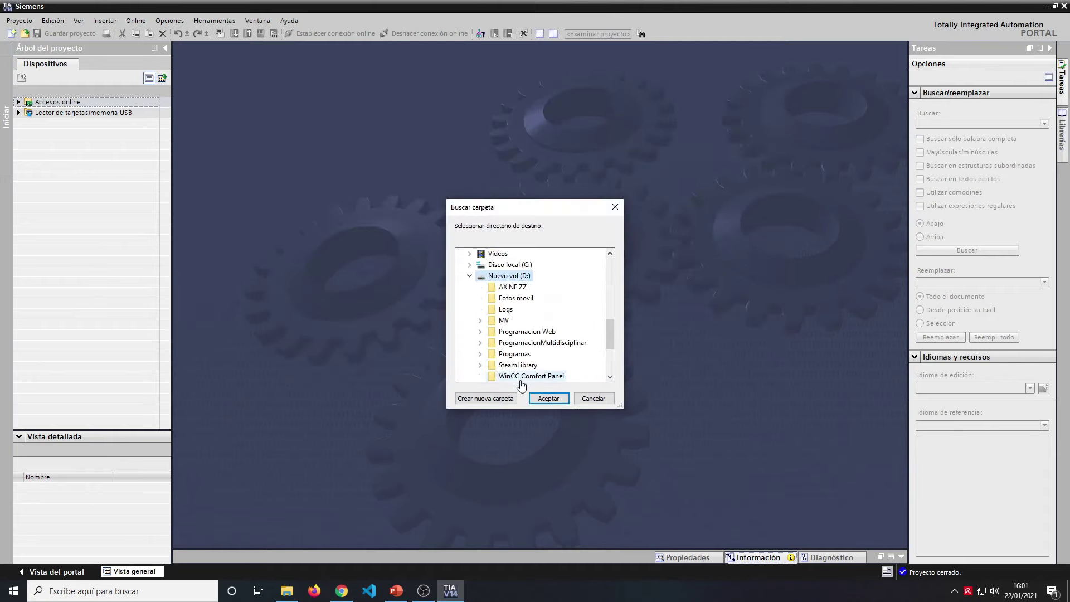
{"action": "scroll", "coordinate": [532, 312], "scroll_direction": "down", "scroll_amount": 2}
{"action": "left_click", "coordinate": [535, 276]}
{"action": "scroll", "coordinate": [535, 279], "scroll_direction": "up", "scroll_amount": 3}
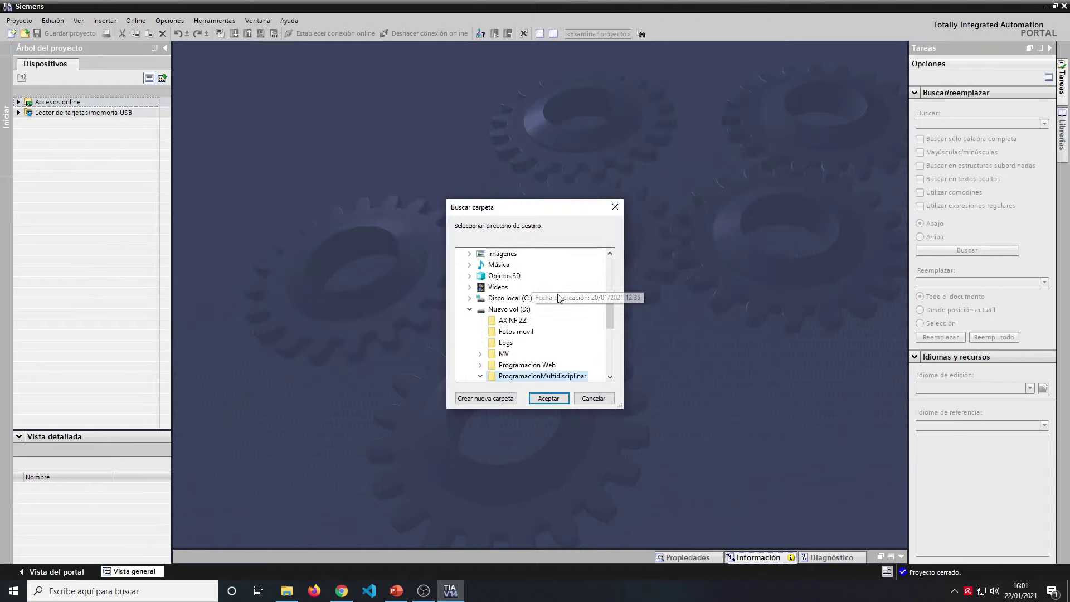
{"action": "double_click", "coordinate": [532, 376]}
{"action": "left_click", "coordinate": [529, 356]}
{"action": "left_click", "coordinate": [549, 398]}
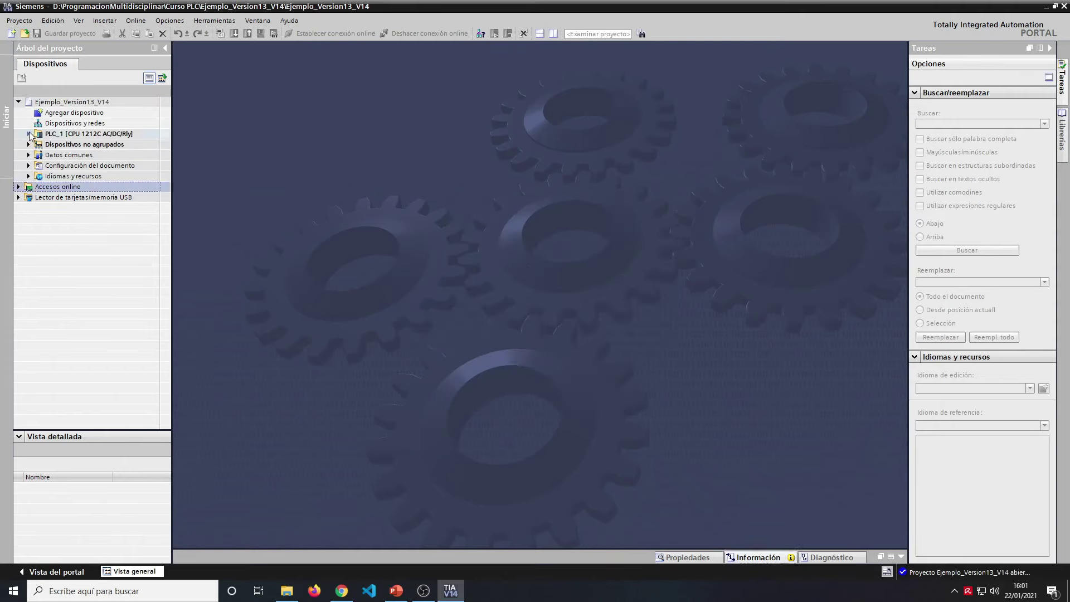
Step: Open the Main [OB1] program block of PLC_1 in the retrieved project
{"action": "left_click", "coordinate": [29, 134]}
{"action": "left_click", "coordinate": [38, 166]}
{"action": "double_click", "coordinate": [91, 187]}
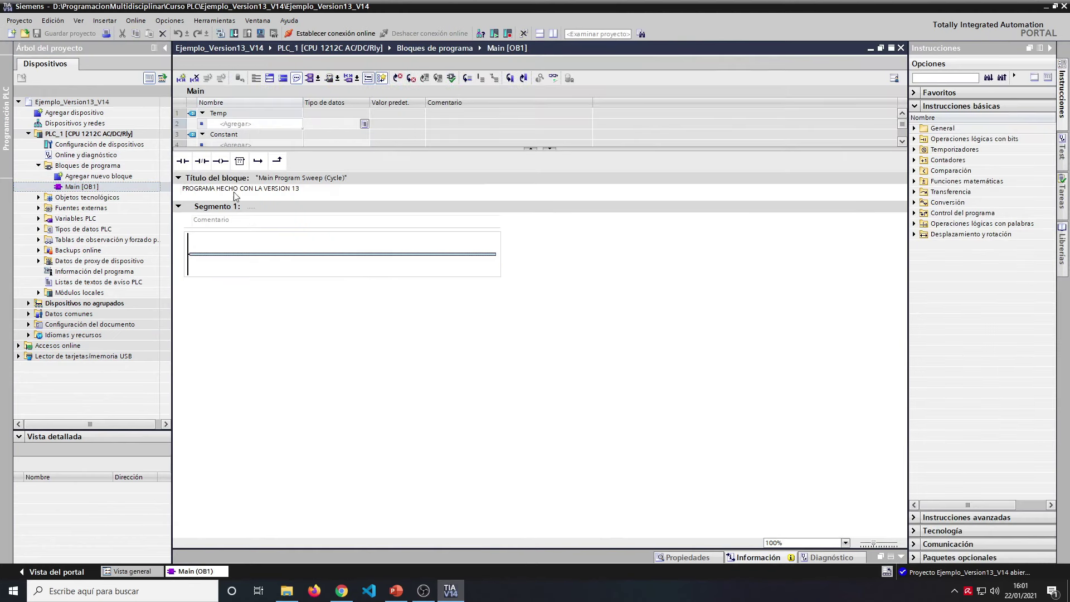
Step: Examine the retrieved Ejemplo_Version13_V14 project folder in Curso PLC in File Explorer, and return to TIA Portal
{"action": "left_click", "coordinate": [287, 591]}
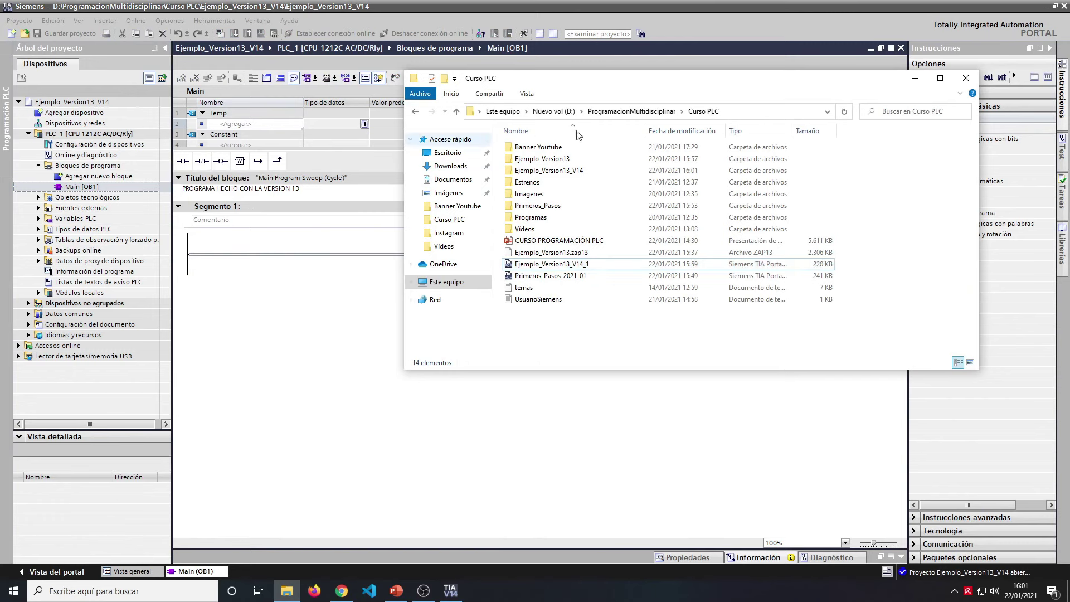
{"action": "left_click", "coordinate": [632, 111]}
{"action": "double_click", "coordinate": [568, 148]}
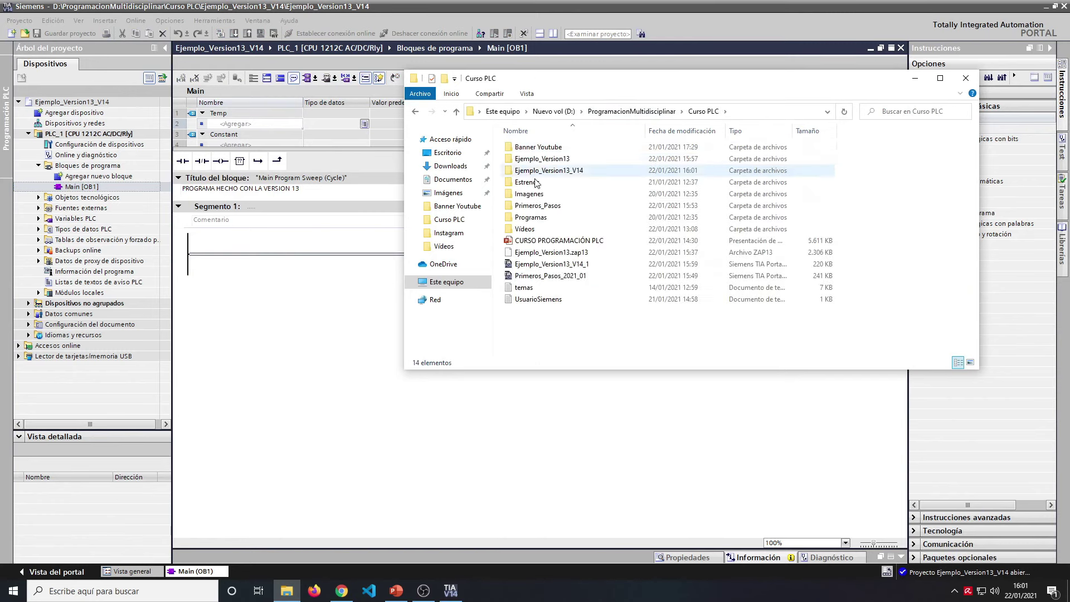
{"action": "left_click", "coordinate": [575, 171]}
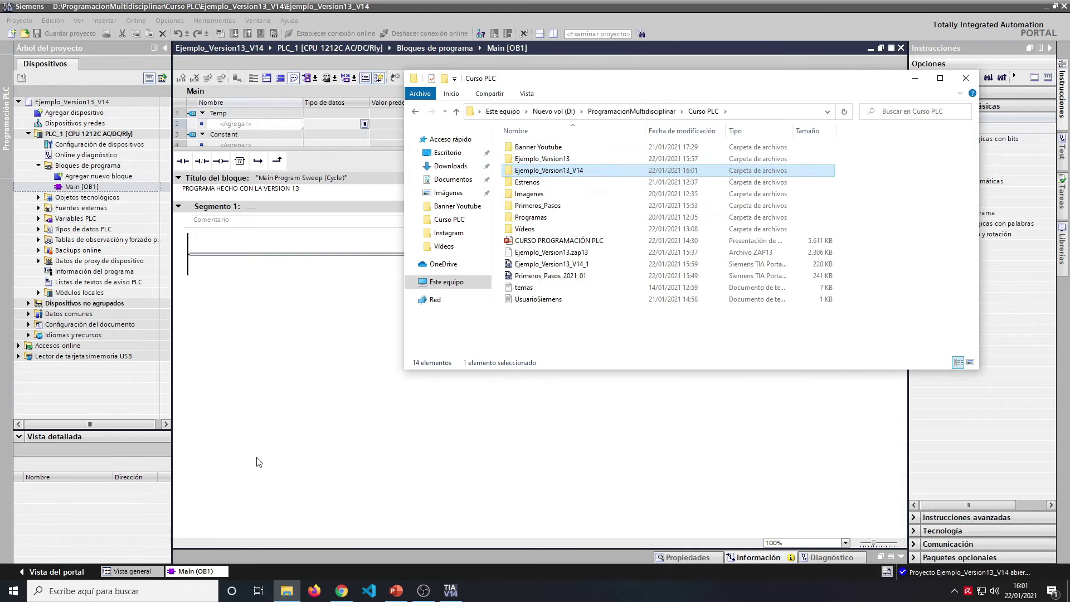
{"action": "left_click", "coordinate": [294, 444]}
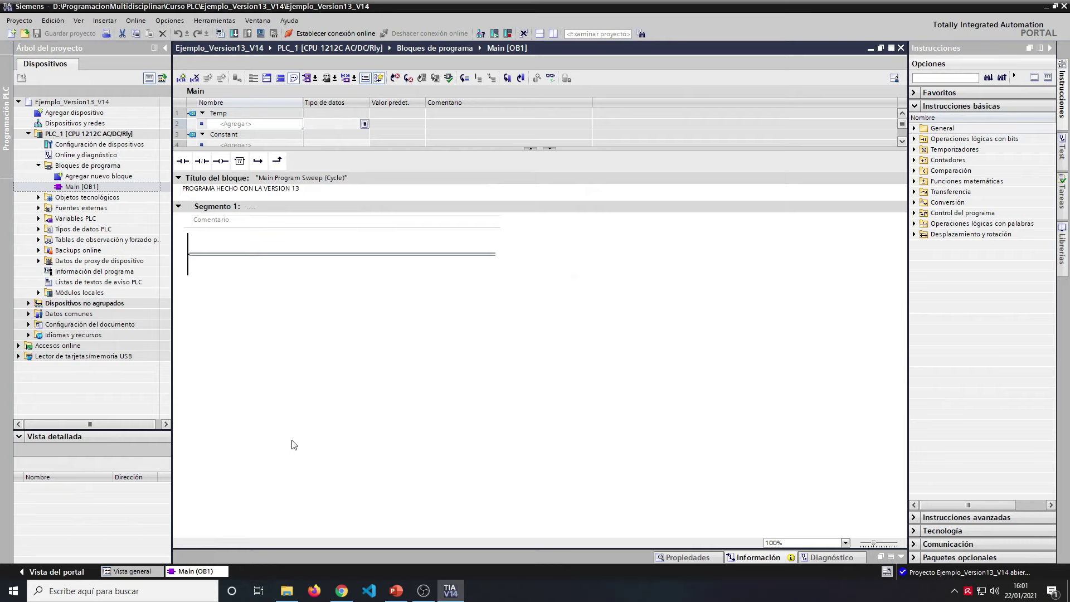